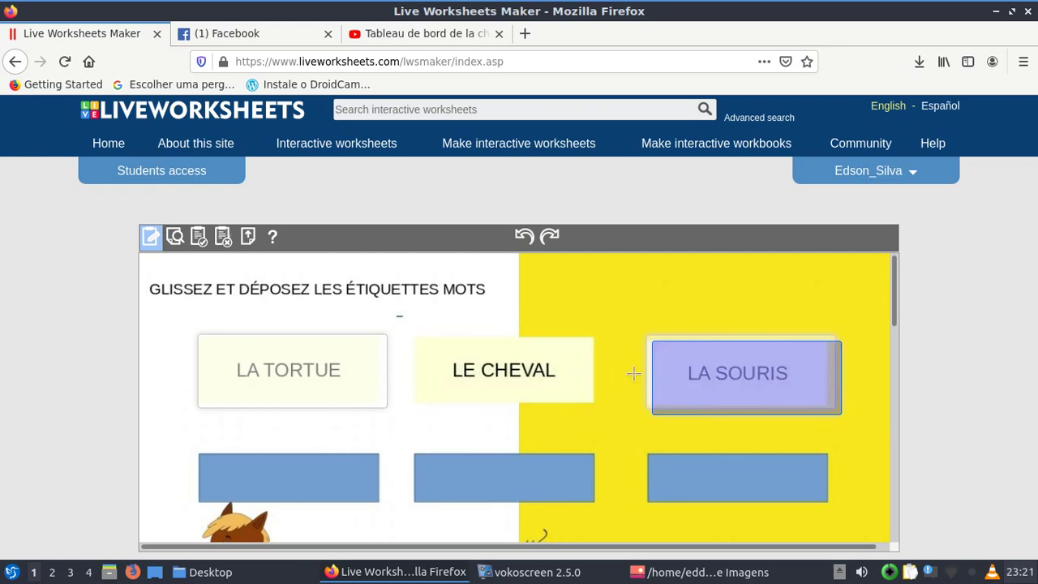
# Step: Place copies of the text box over the LA SOURIS and LE CHEVAL word labels
pyautogui.moveTo(671, 370); pyautogui.dragTo(678, 377)
pyautogui.moveTo(493, 370)
pyautogui.mouseDown()
pyautogui.moveTo(519, 365)
pyautogui.moveTo(502, 370)
pyautogui.mouseUp()
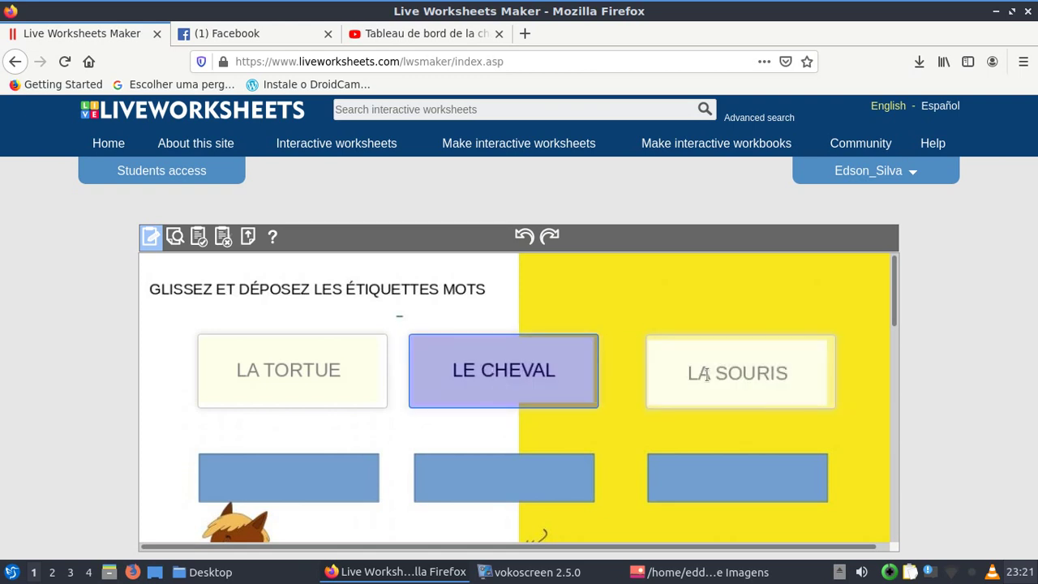
pyautogui.click(333, 374)
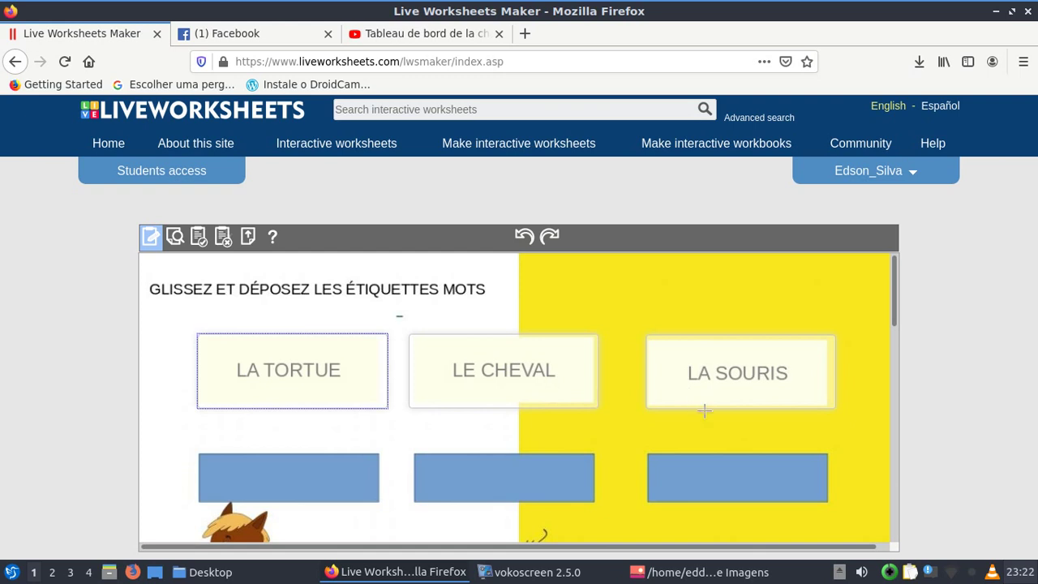
# Step: Copy the text box on LA TORTUE onto the blue rectangle above the turtle
pyautogui.scroll(-1, 673, 406)
pyautogui.scroll(-2, 671, 407)
pyautogui.scroll(2, 665, 406)
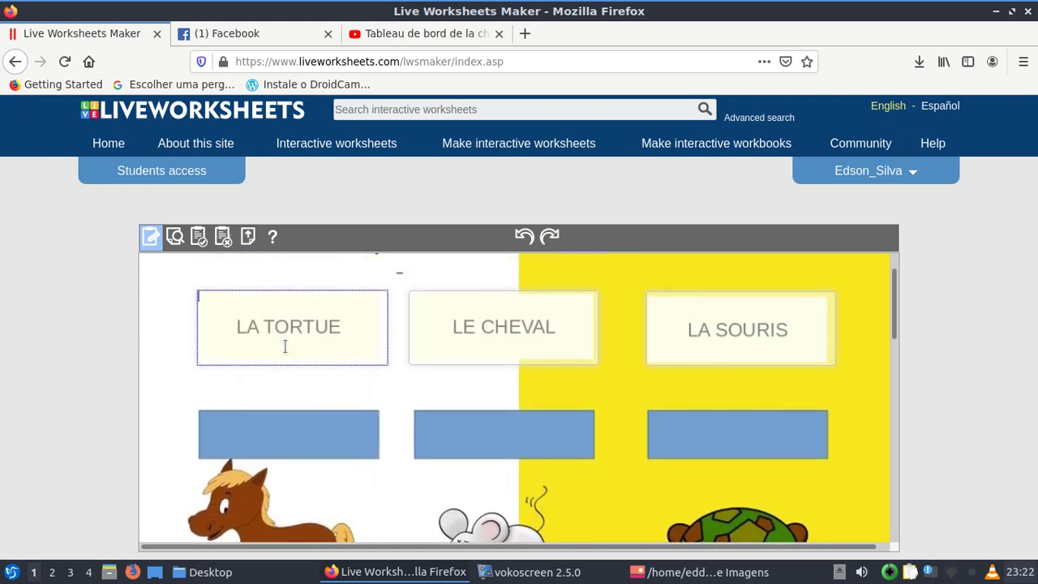
pyautogui.scroll(-2, 495, 373)
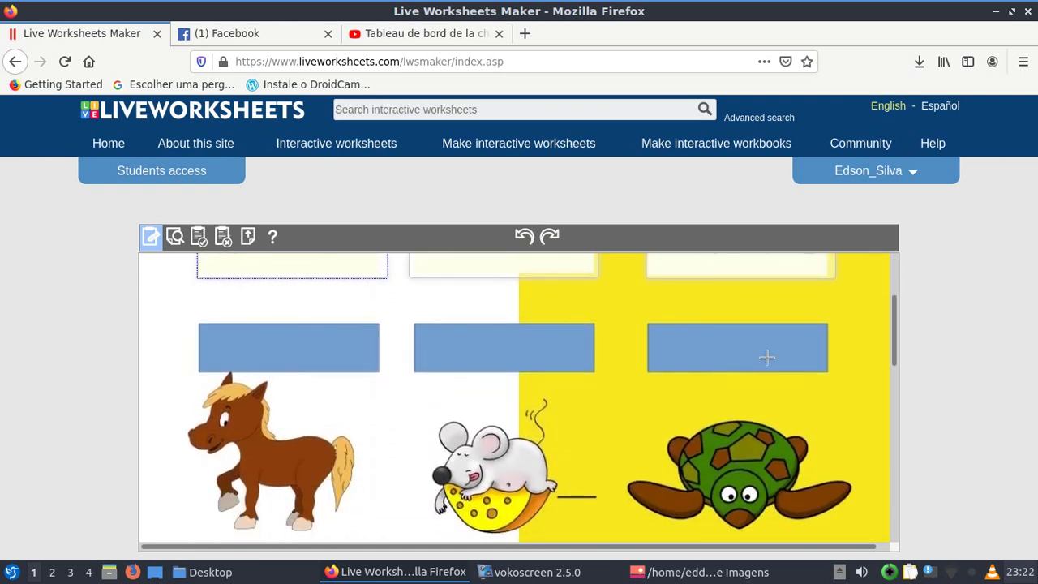
pyautogui.scroll(2, 746, 361)
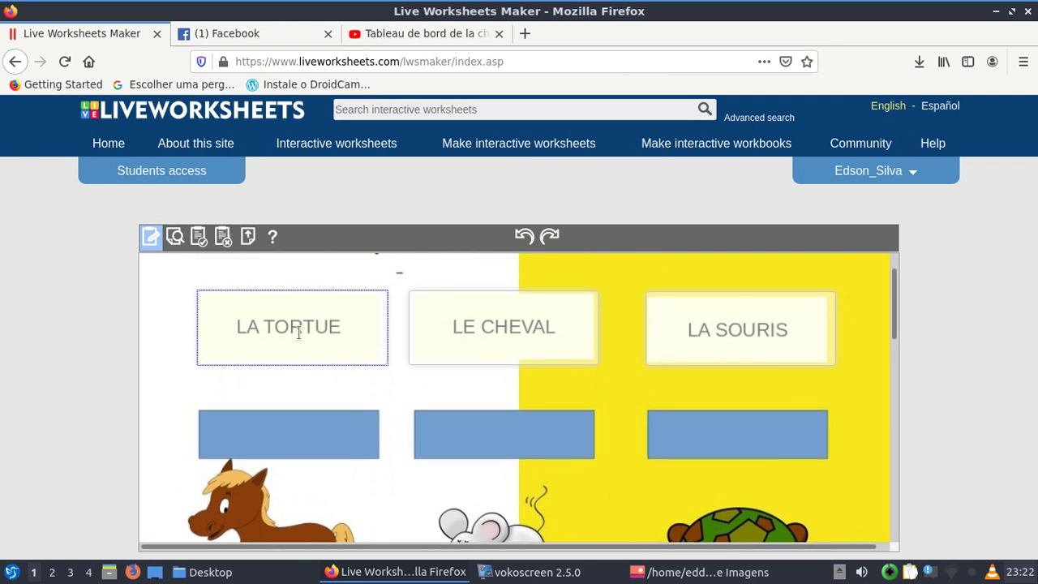
pyautogui.click(293, 324)
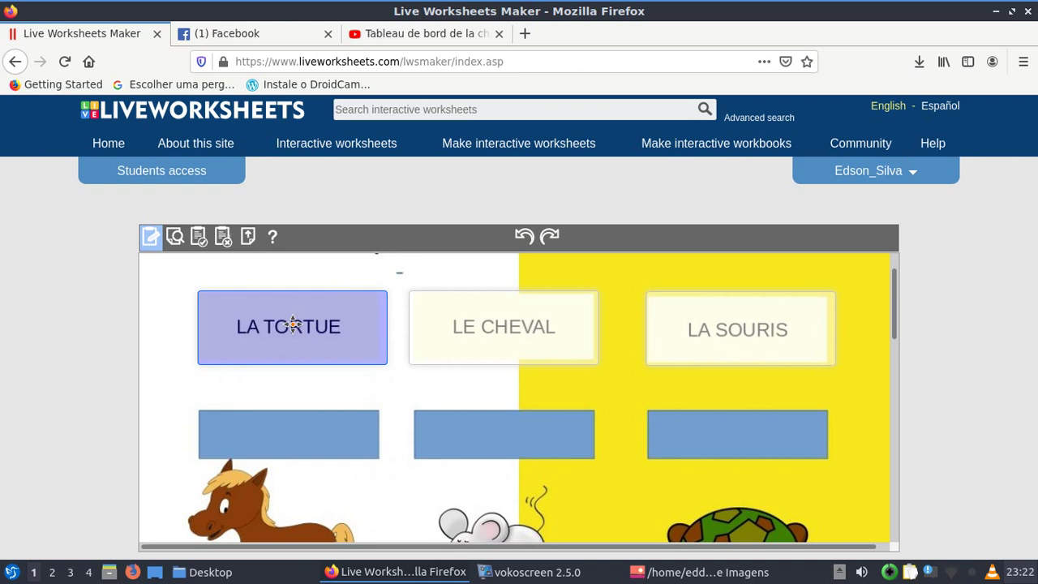
pyautogui.moveTo(292, 324); pyautogui.dragTo(738, 422)
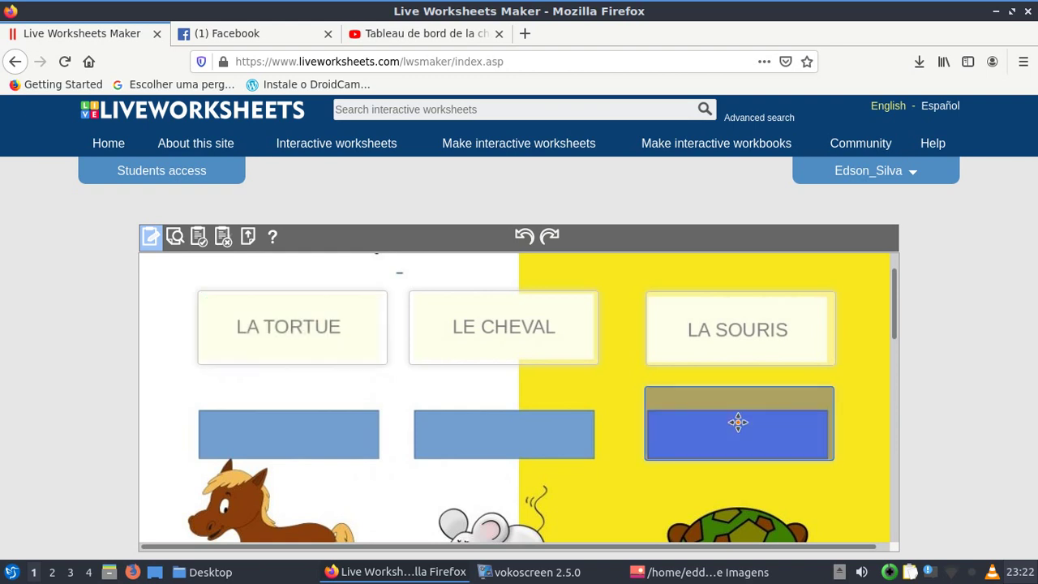
# Step: Place copies of the text box over the blue rectangles above the mouse and the horse
pyautogui.click(504, 324)
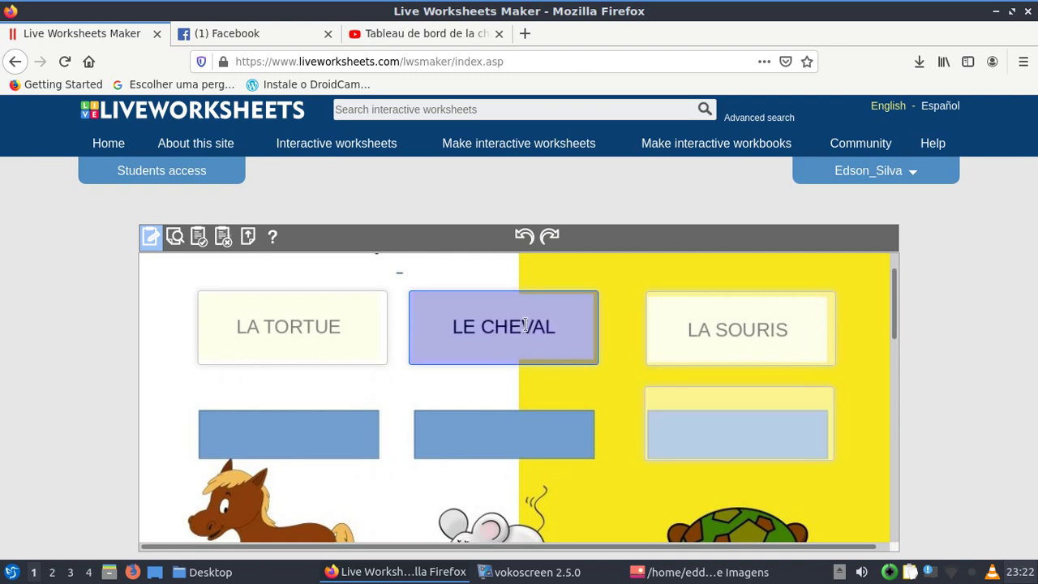
pyautogui.moveTo(527, 322); pyautogui.dragTo(506, 426)
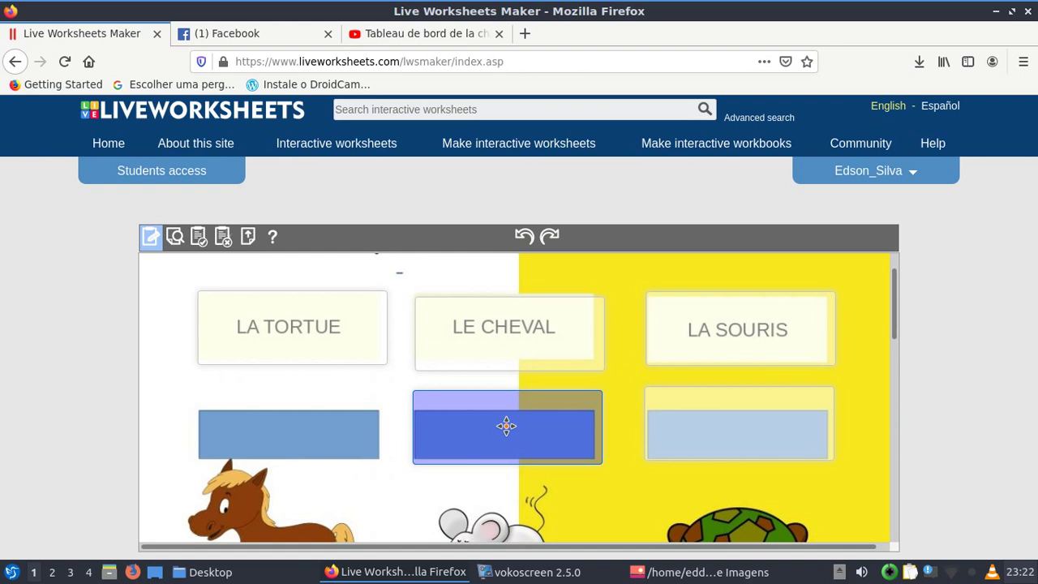
pyautogui.moveTo(507, 424); pyautogui.dragTo(465, 426)
pyautogui.moveTo(286, 428); pyautogui.dragTo(291, 428)
pyautogui.click(291, 427)
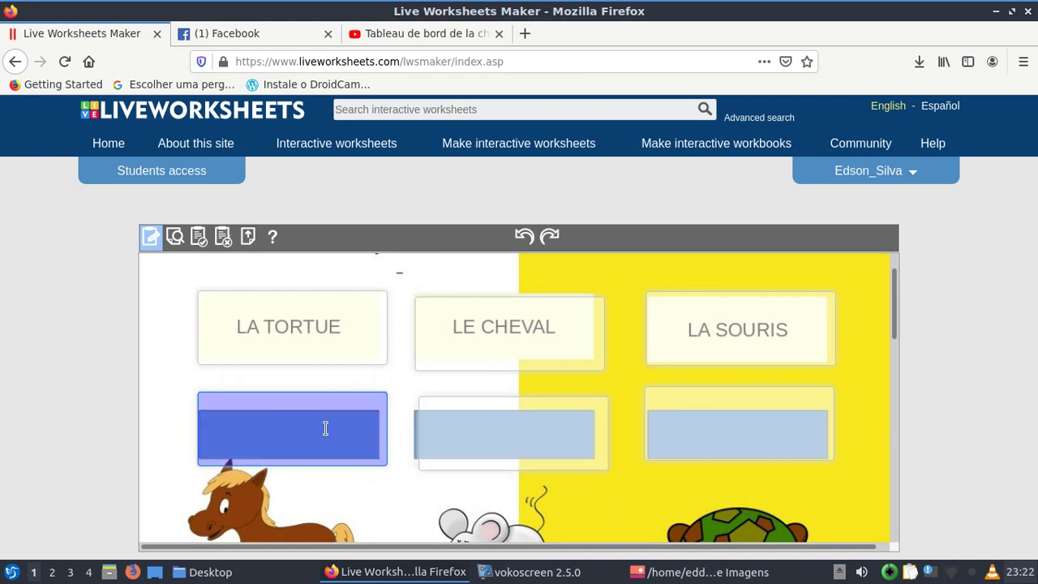
# Step: Nudge the text box above the mouse up and left to level it with the box above the horse
pyautogui.click(516, 428)
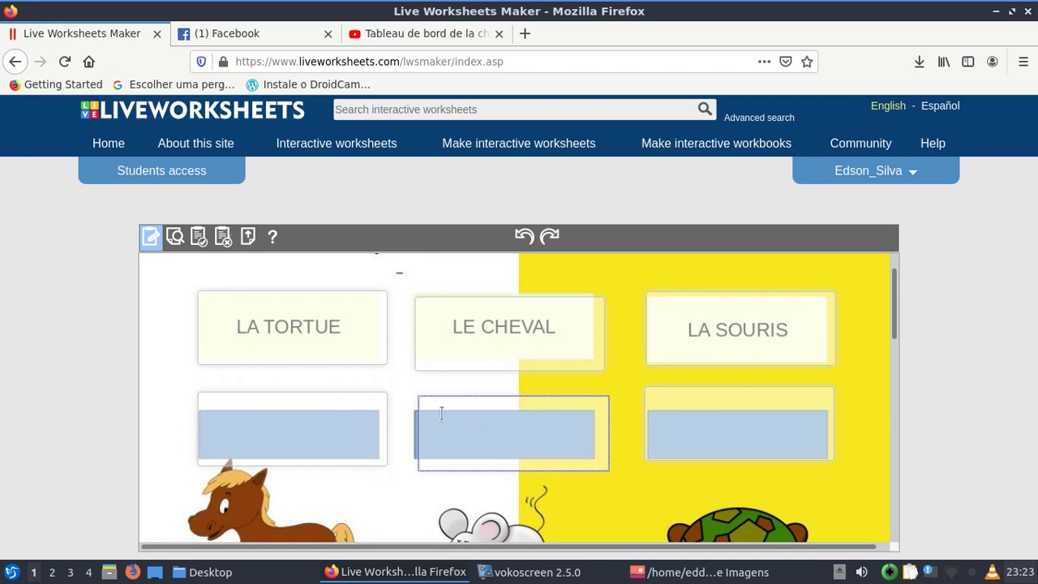
pyautogui.click(512, 431)
pyautogui.press('Up')
pyautogui.press('Up')
pyautogui.press('Up')
pyautogui.press('Up')
pyautogui.press('Up')
pyautogui.press('Left')
pyautogui.press('Left')
pyautogui.press('Left')
pyautogui.press('Left')
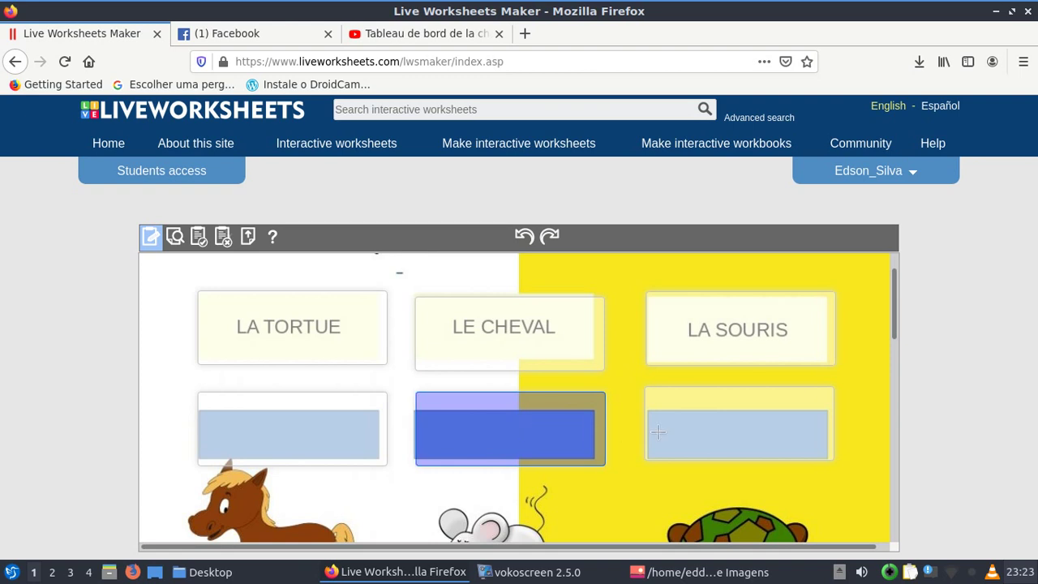
# Step: Nudge the text box above the turtle down to level it with the other two boxes in its row
pyautogui.click(737, 422)
pyautogui.press('Down')
pyautogui.press('Down')
pyautogui.press('Down')
pyautogui.press('Down')
pyautogui.press('Down')
pyautogui.press('Down')
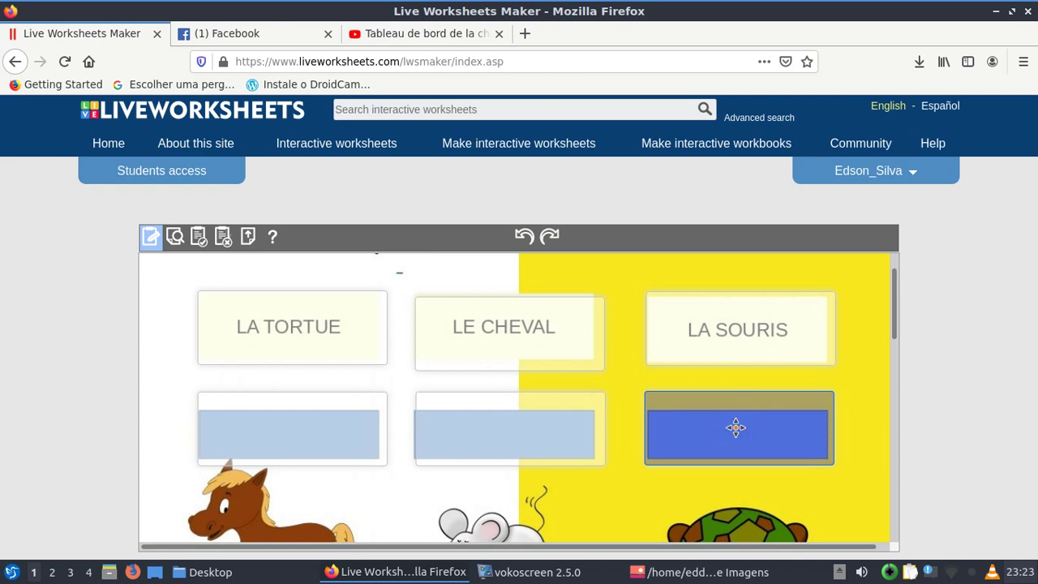
pyautogui.click(294, 325)
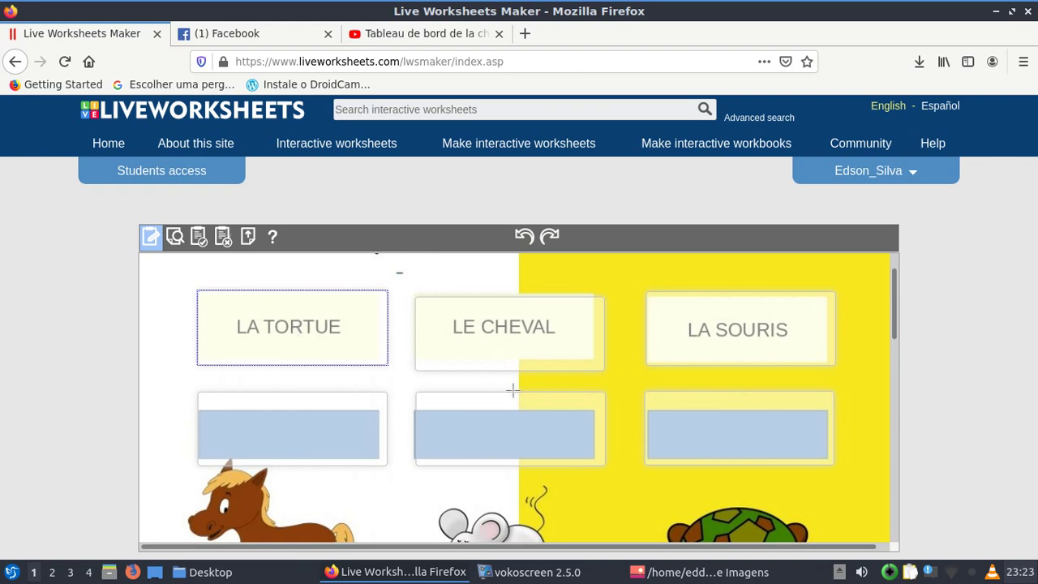
pyautogui.click(530, 418)
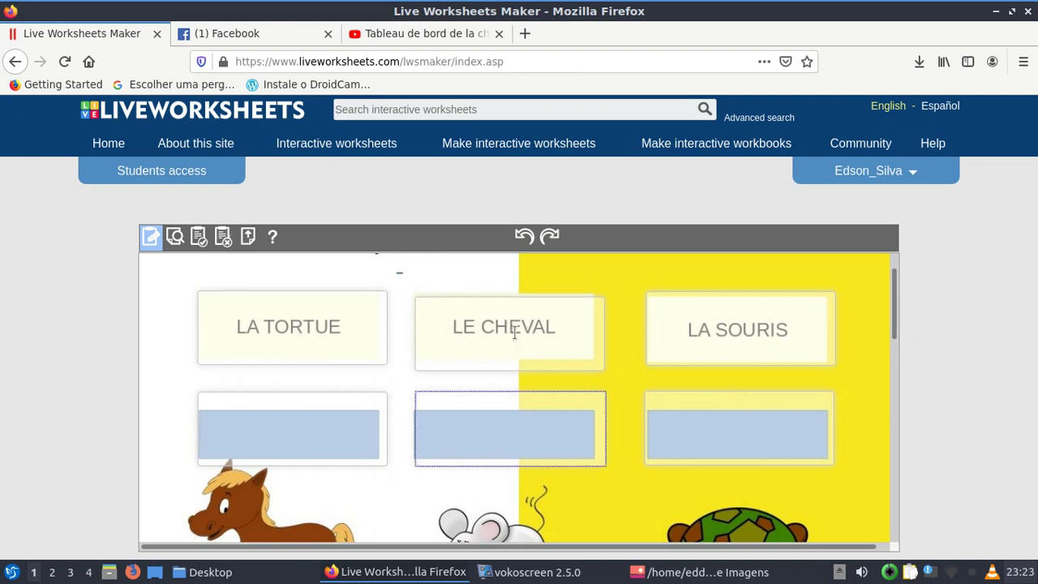
pyautogui.scroll(-2, 471, 319)
pyautogui.scroll(2, 574, 349)
# Step: Enter the command drop:1 in the text box over LA SOURIS
pyautogui.click(771, 330)
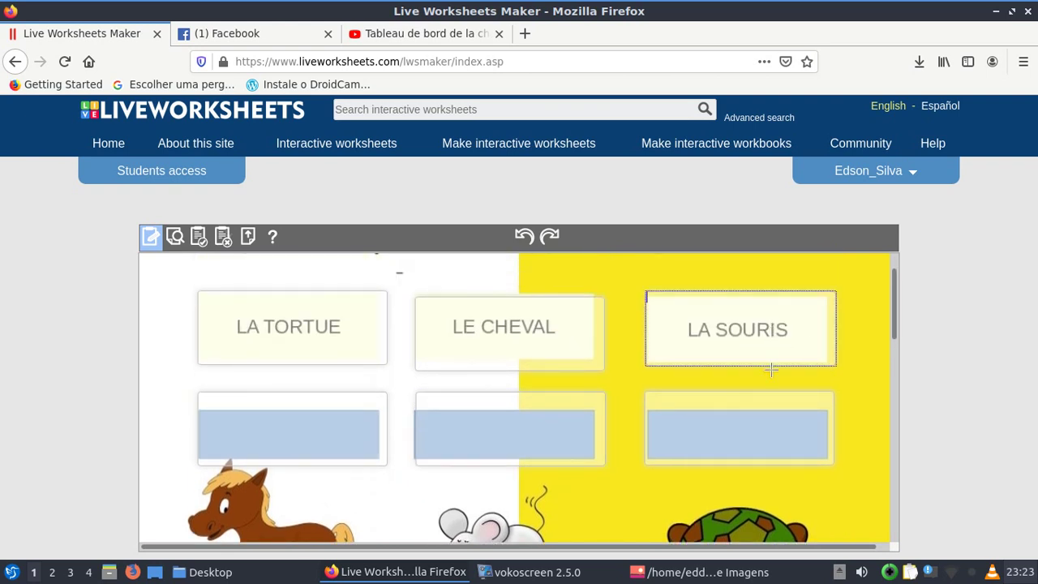
pyautogui.scroll(-2, 446, 444)
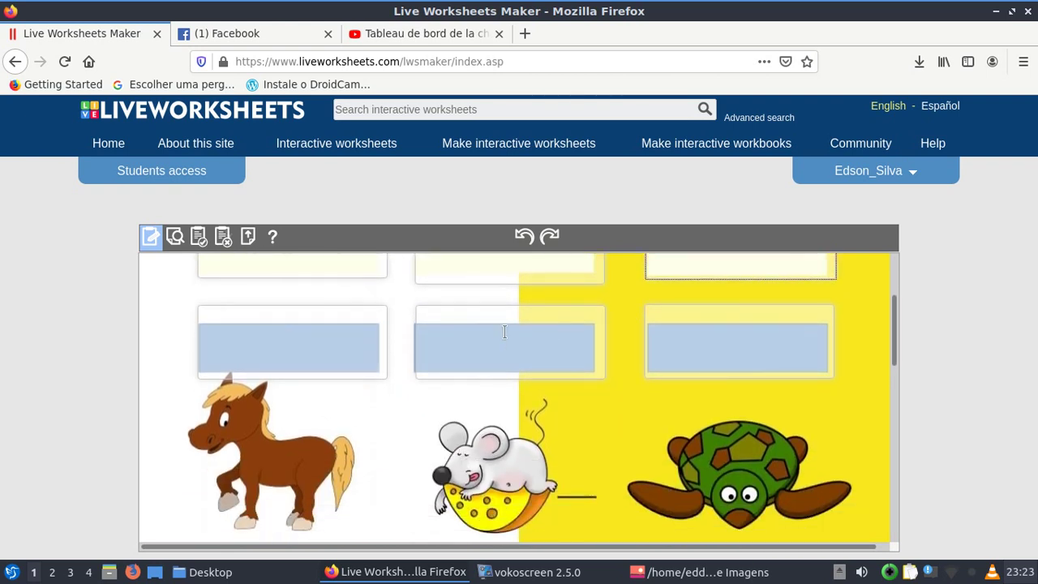
pyautogui.scroll(2, 594, 404)
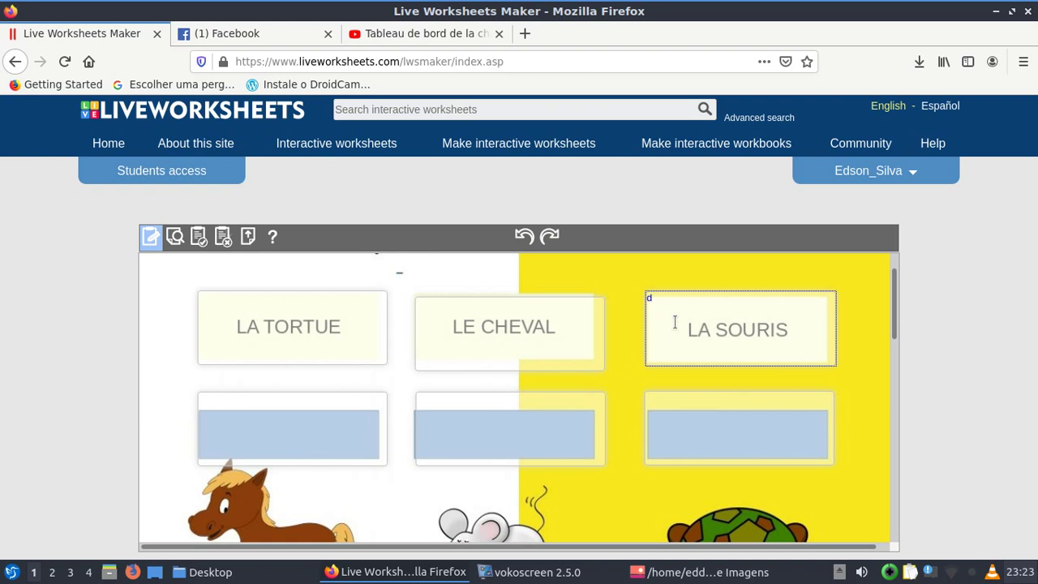
pyautogui.write('DROP')
pyautogui.write('1')
pyautogui.click(439, 407)
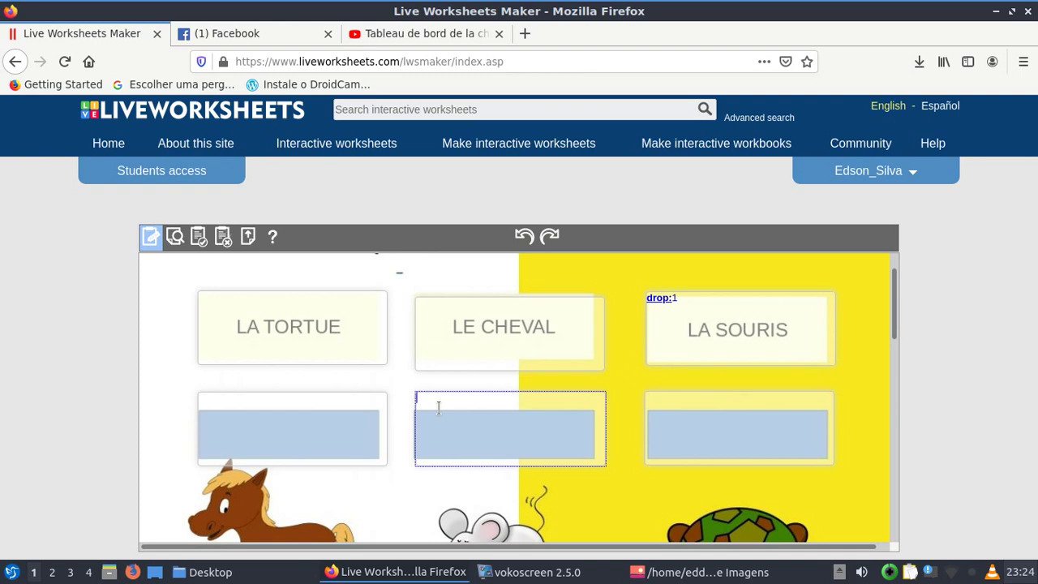
# Step: Replace the command in the LA SOURIS box with DRAG:1 and clear the box again
pyautogui.click(685, 300)
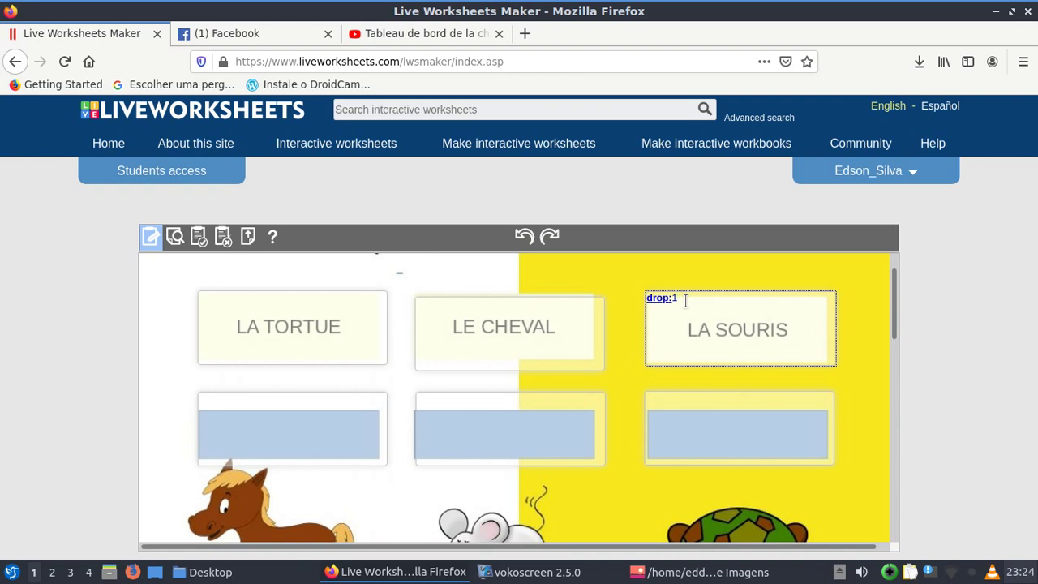
pyautogui.press('BackSpace')
pyautogui.press('BackSpace')
pyautogui.press('BackSpace')
pyautogui.press('BackSpace')
pyautogui.press('BackSpace')
pyautogui.press('BackSpace')
pyautogui.write('DRAG')
pyautogui.write(':1')
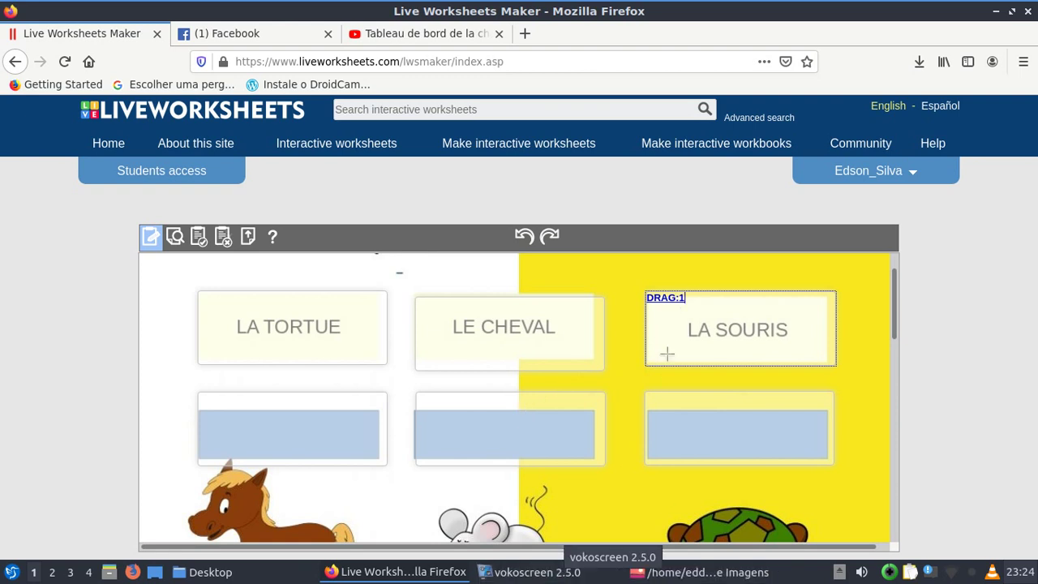
pyautogui.hotkey('ctrl', 'a')
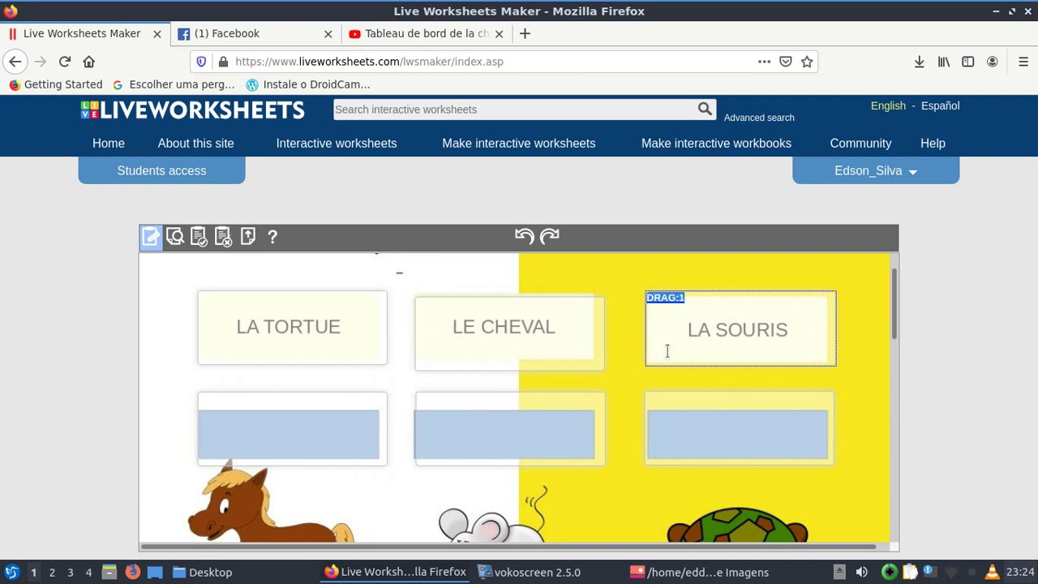
pyautogui.press('BackSpace')
# Step: Switch to vokoscreen, enable the Showkey option for the screen recording and minimize its window
pyautogui.click(552, 570)
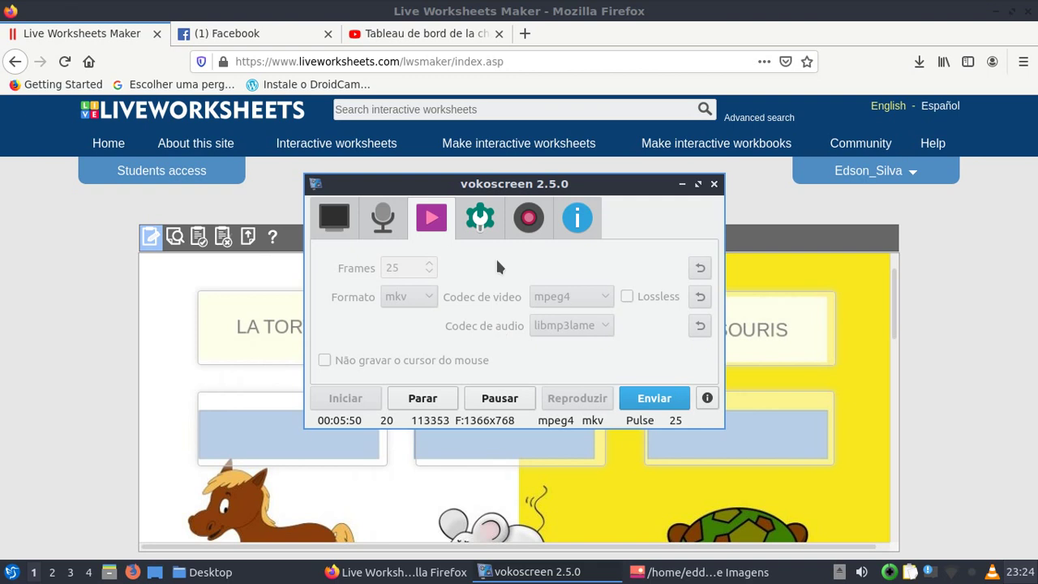
pyautogui.click(334, 215)
pyautogui.click(431, 310)
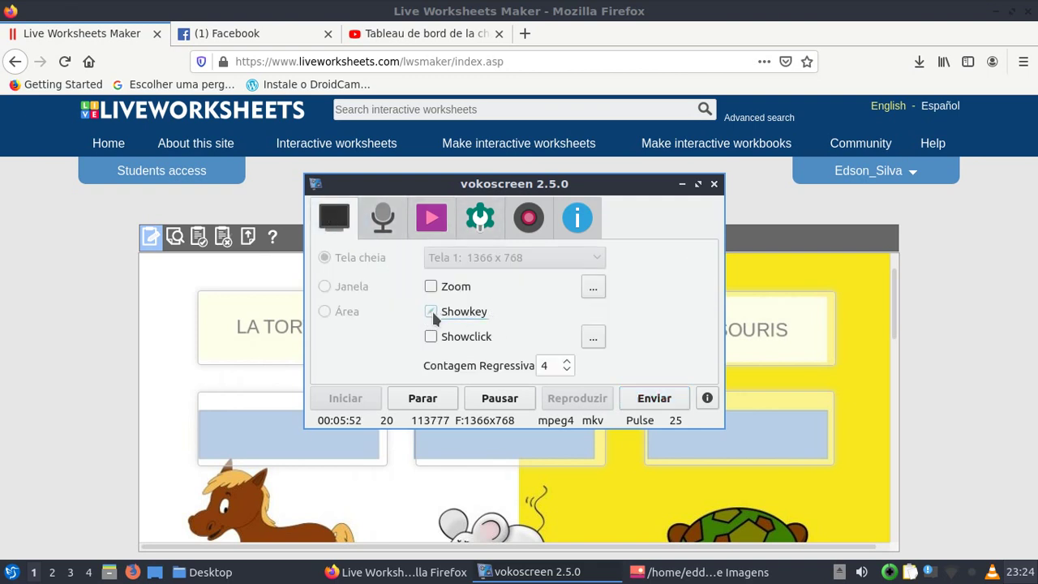
pyautogui.click(682, 184)
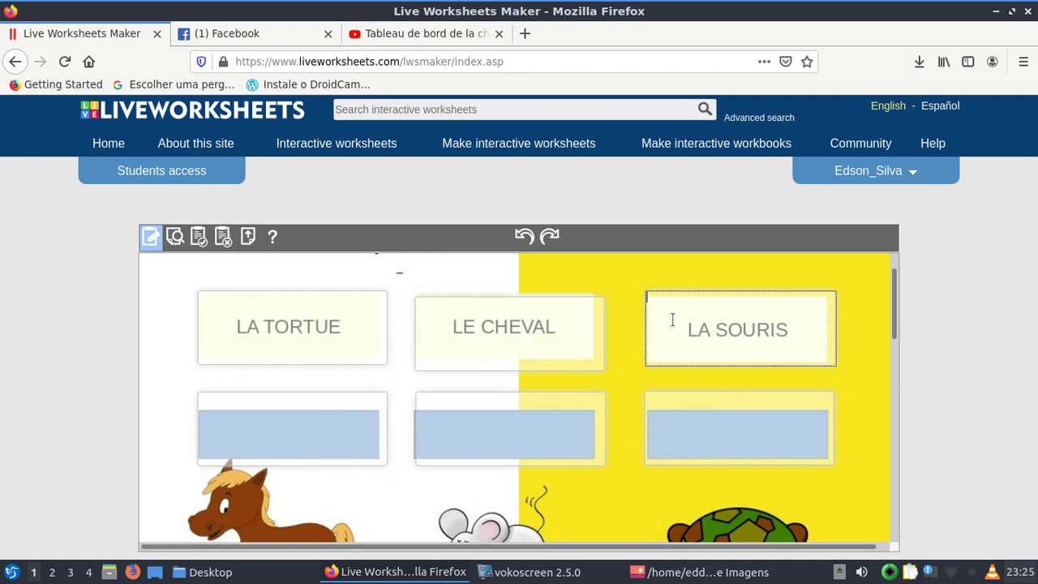
# Step: Enter the command DRAG:1 in the text box over LA SOURIS
pyautogui.write('DR')
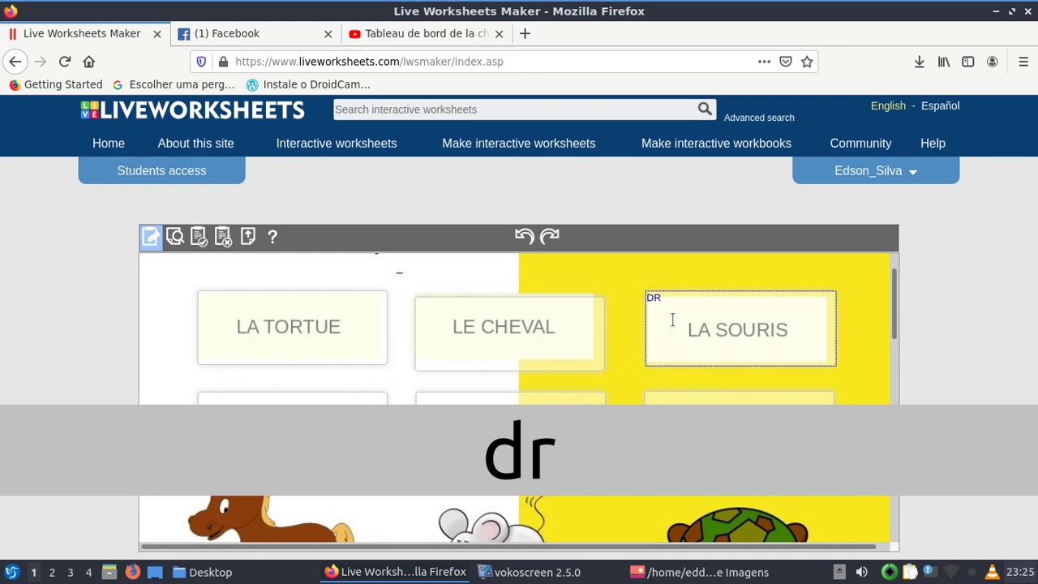
pyautogui.write('ag')
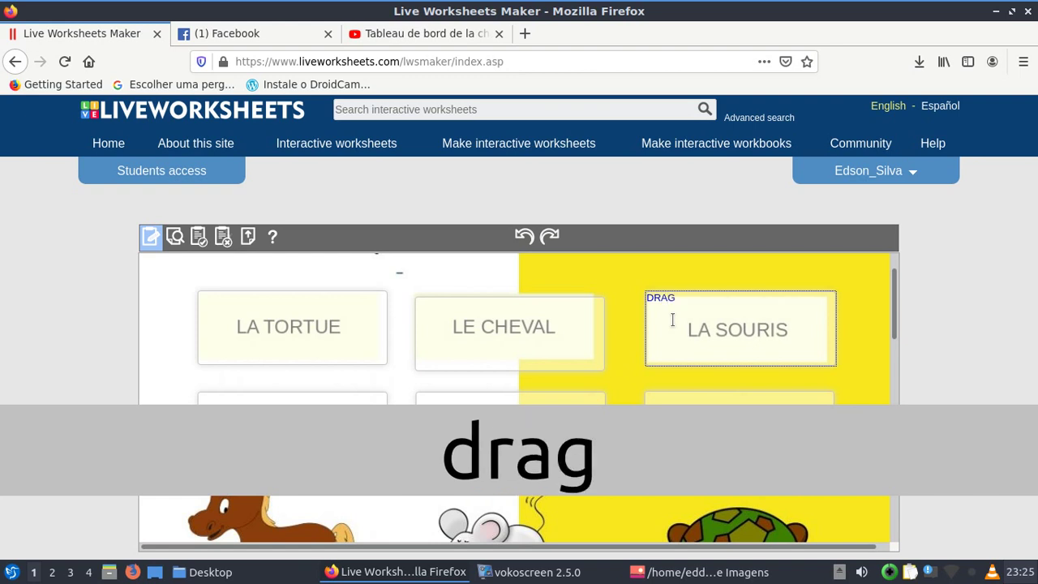
pyautogui.write(':')
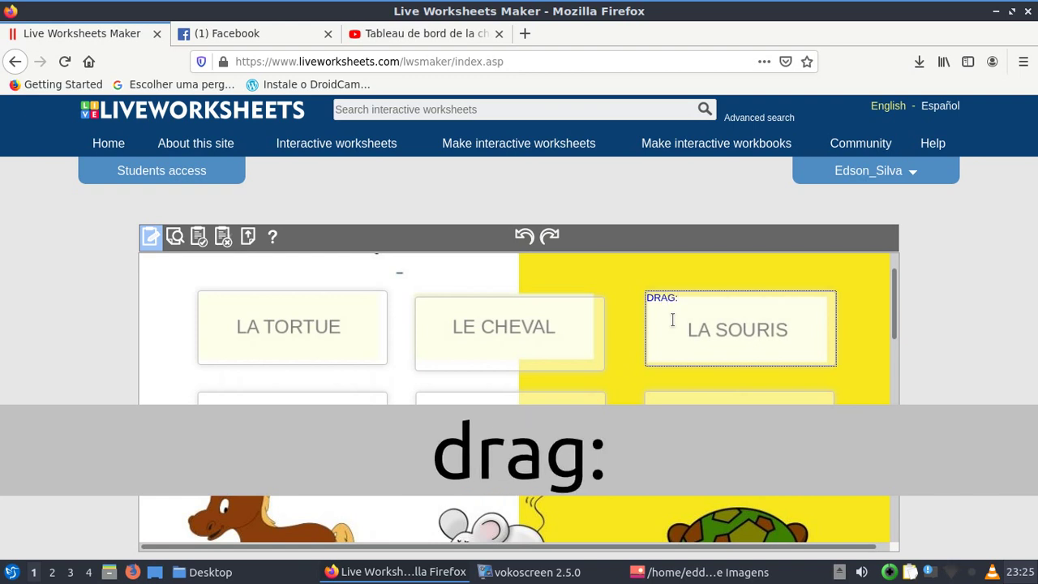
pyautogui.write('1')
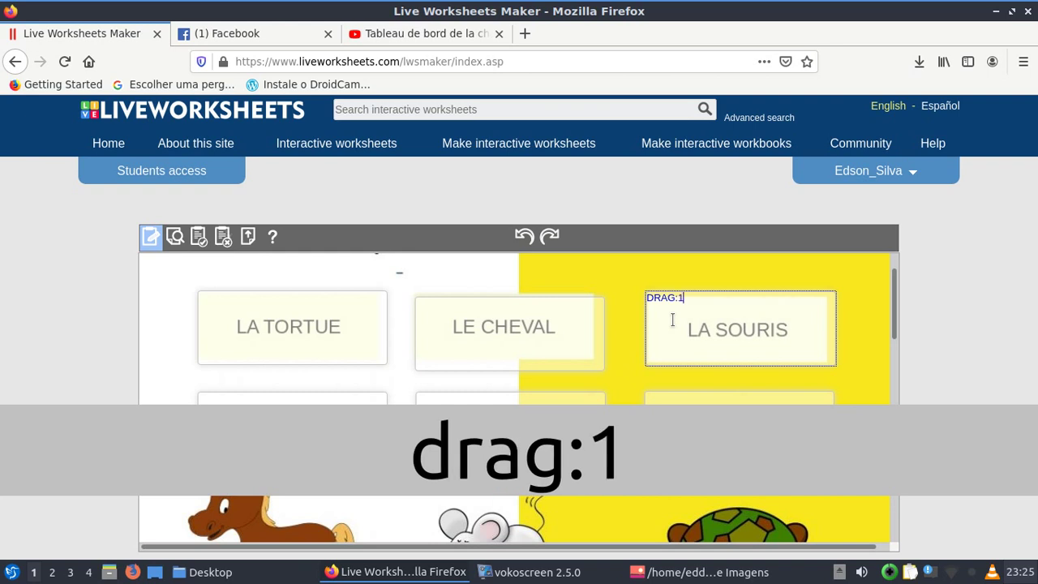
# Step: Enter the command DROP:1 in the text box above the mouse picture, pairing it with LA SOURIS
pyautogui.click(525, 399)
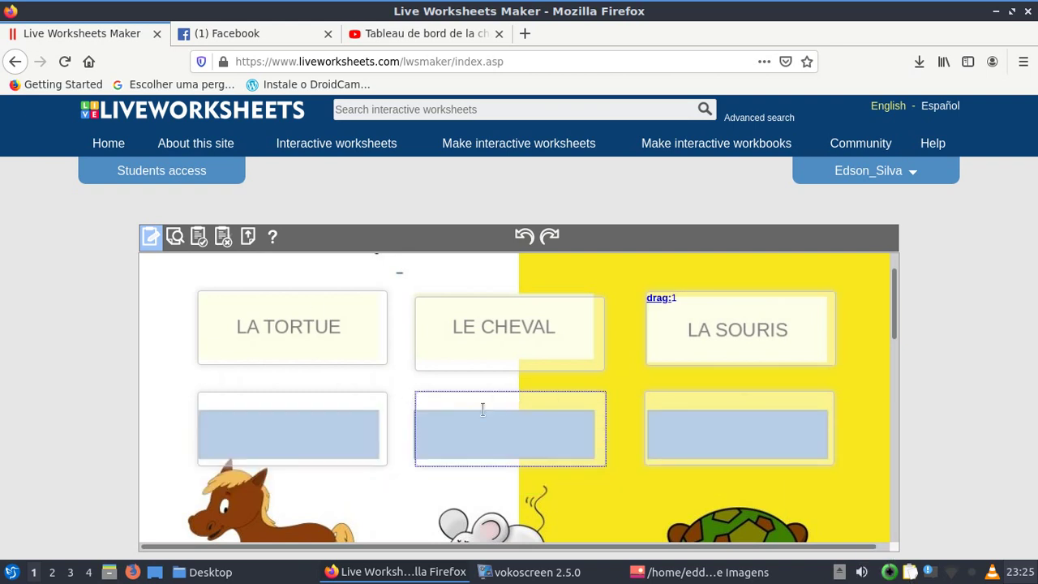
pyautogui.scroll(-2, 458, 422)
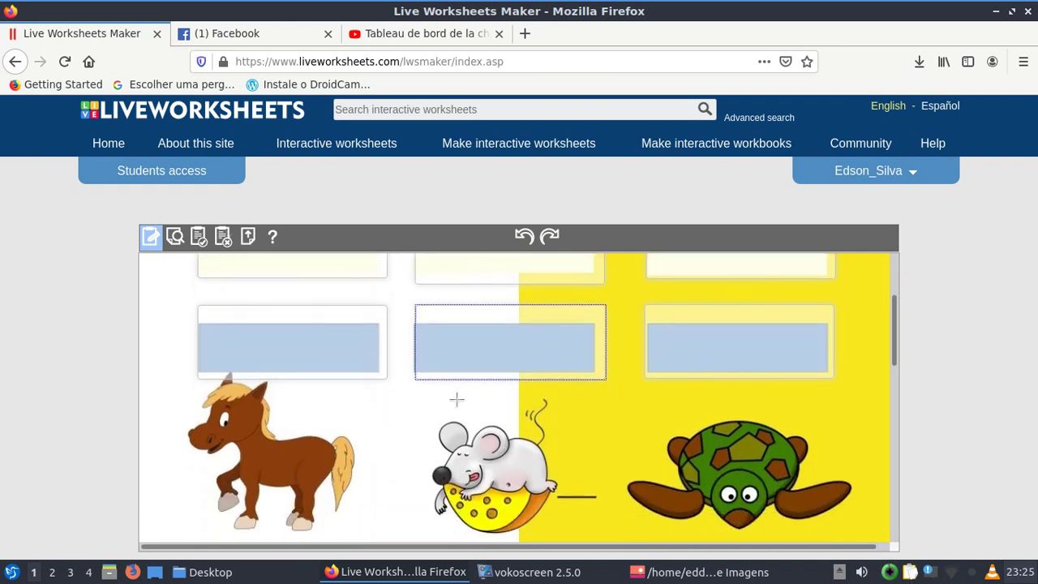
pyautogui.scroll(1, 449, 381)
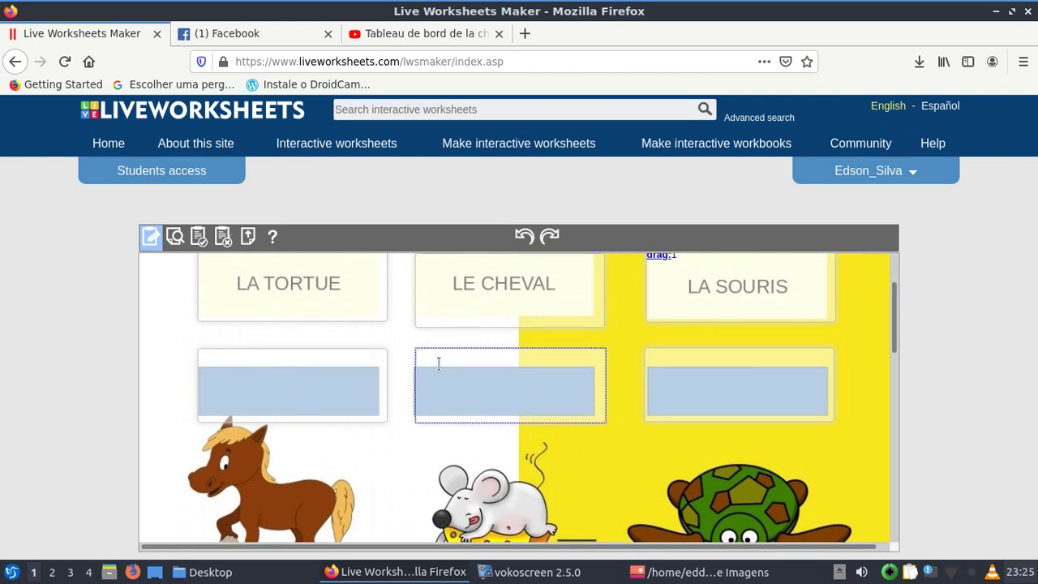
pyautogui.write('dr')
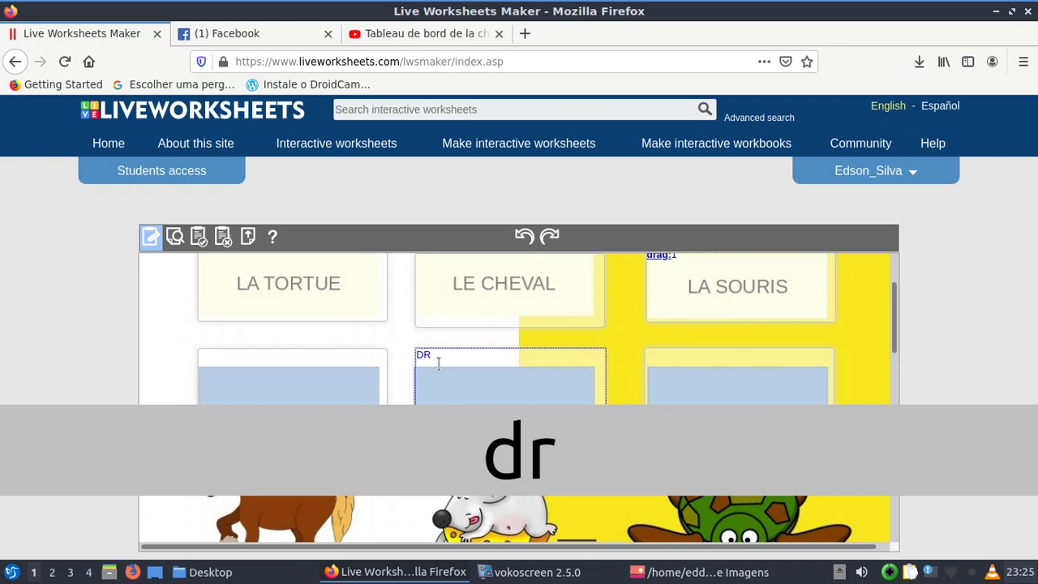
pyautogui.write('op')
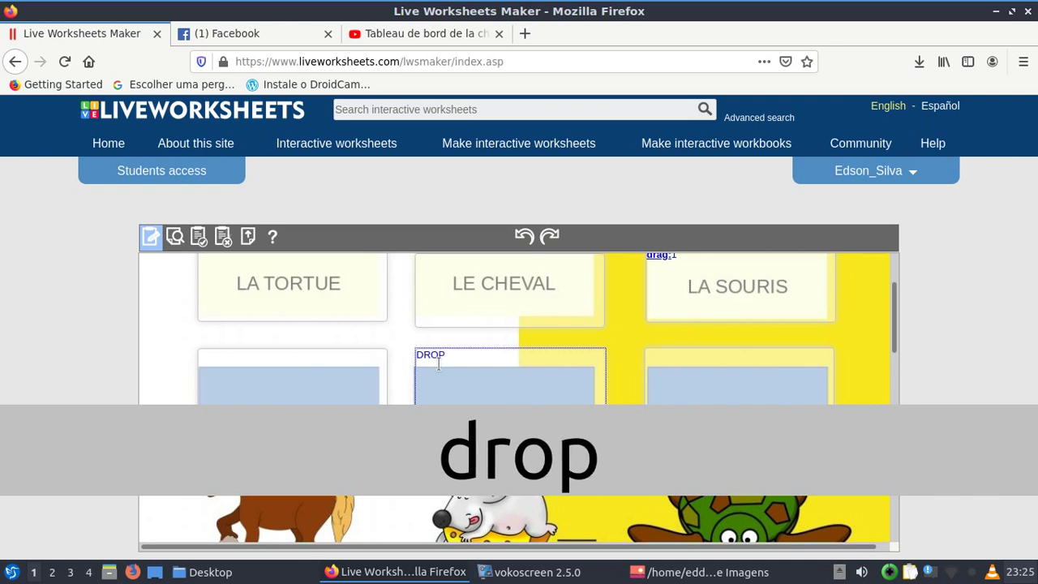
pyautogui.write(':')
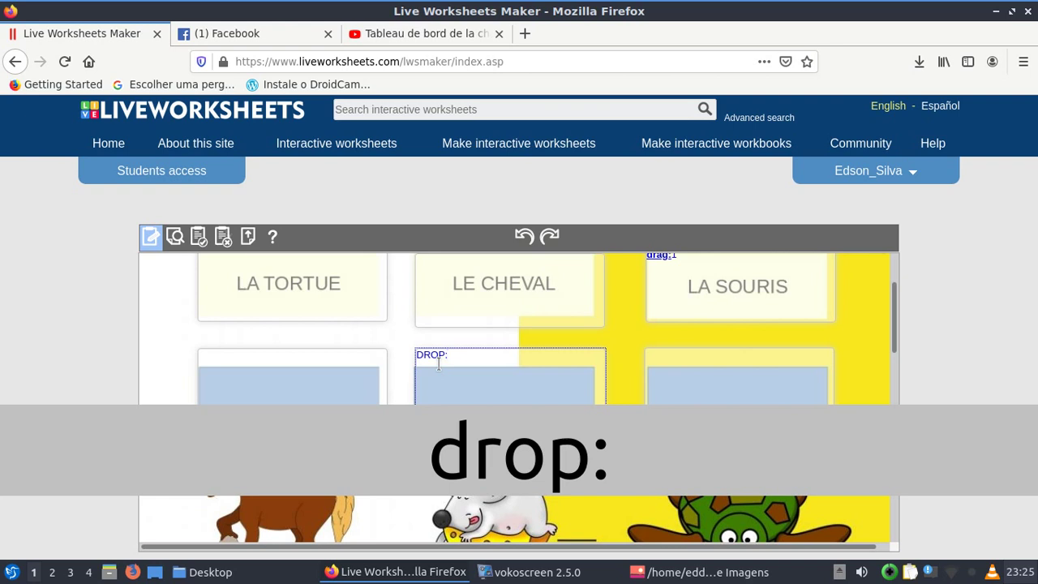
pyautogui.write('1')
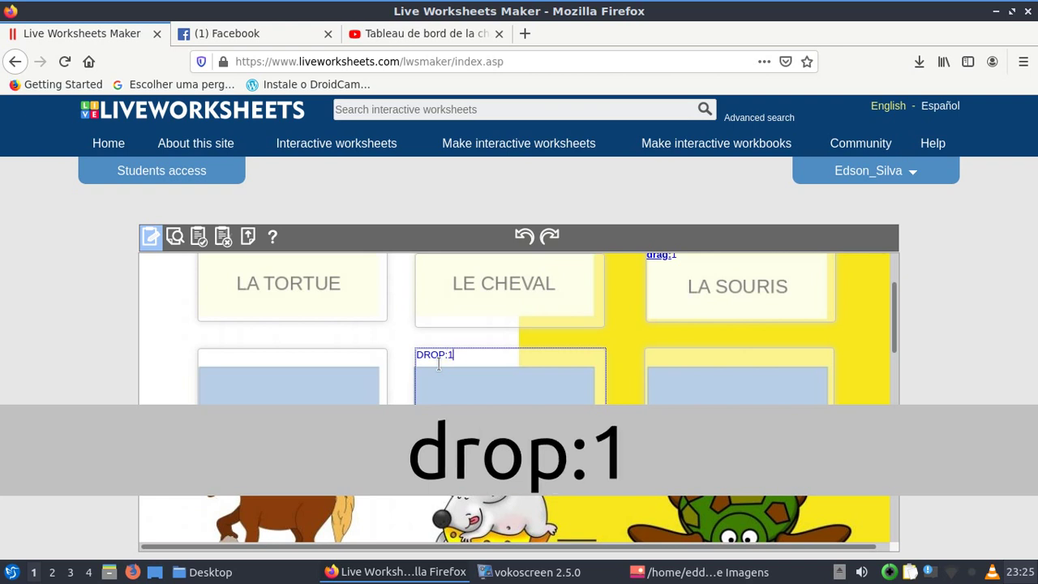
pyautogui.scroll(1, 719, 300)
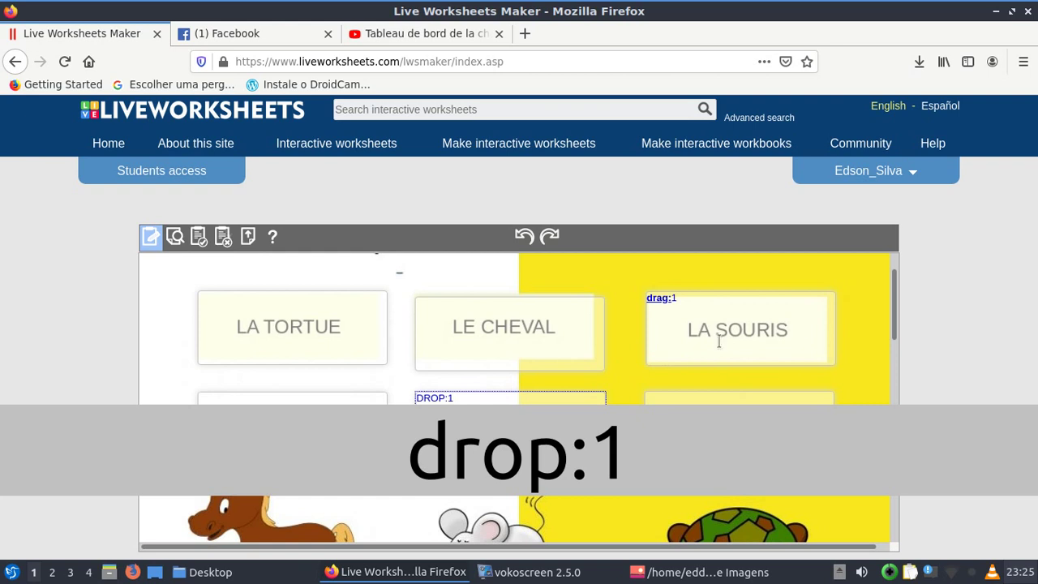
pyautogui.click(705, 300)
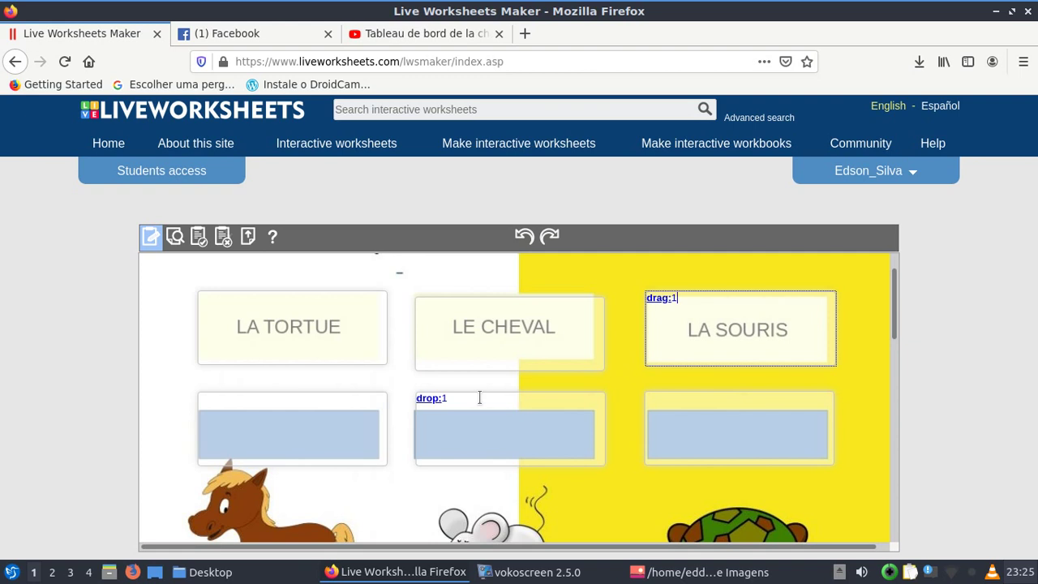
# Step: Enter the command DRAG:2 in the text box over LE CHEVAL
pyautogui.click(481, 331)
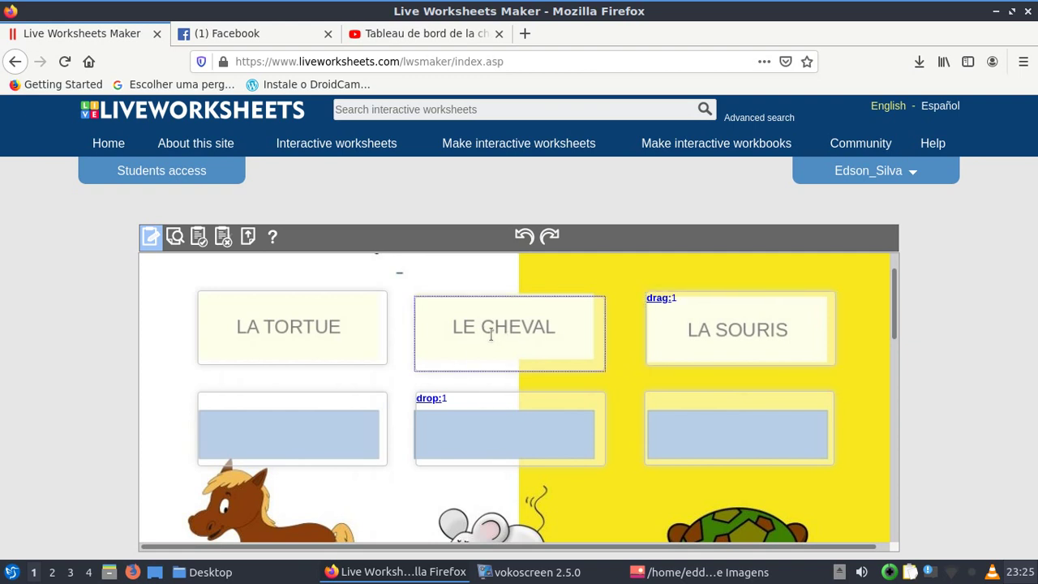
pyautogui.write('DRAG')
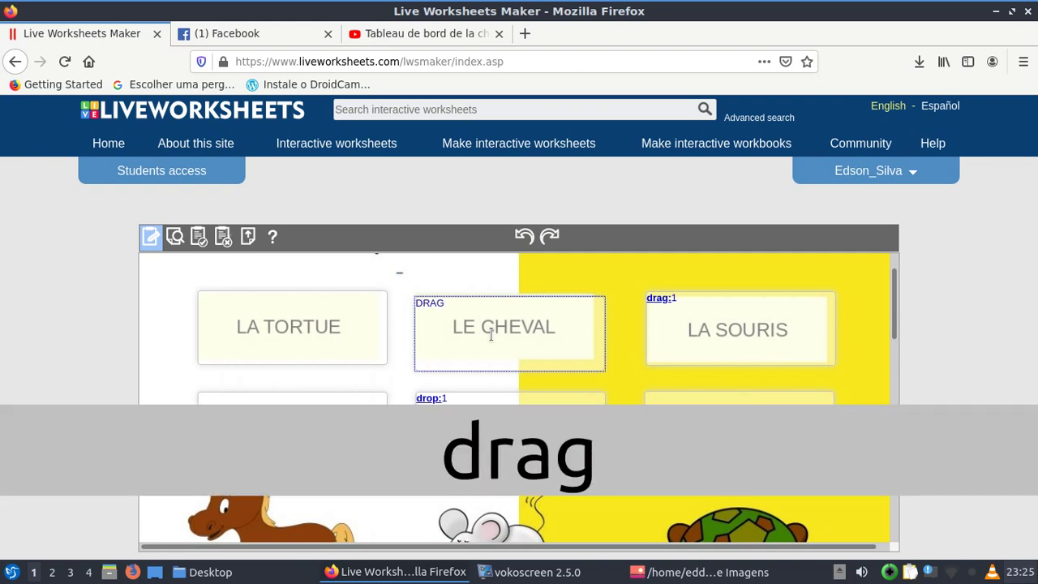
pyautogui.write(':')
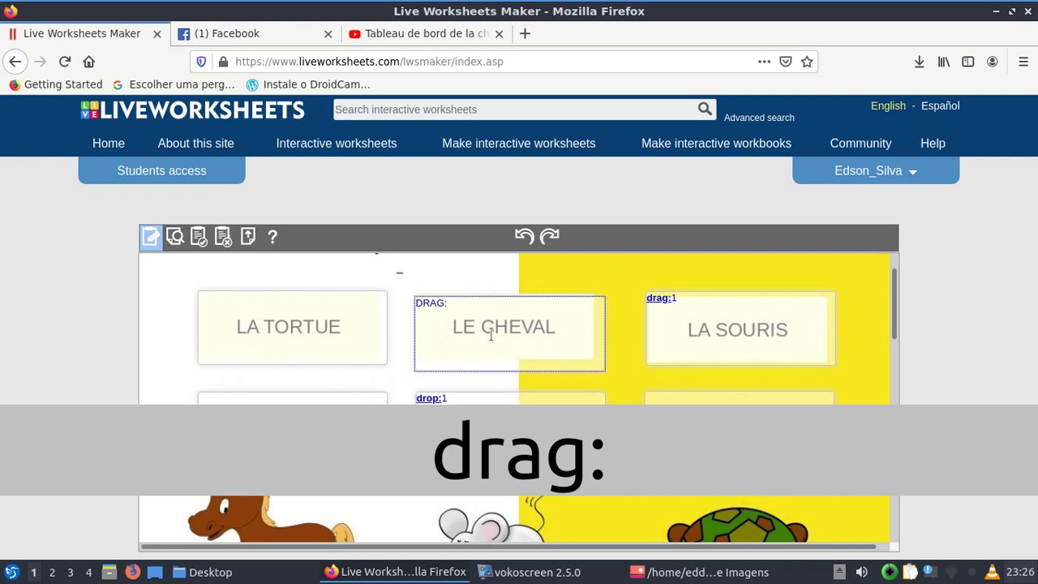
pyautogui.write('2')
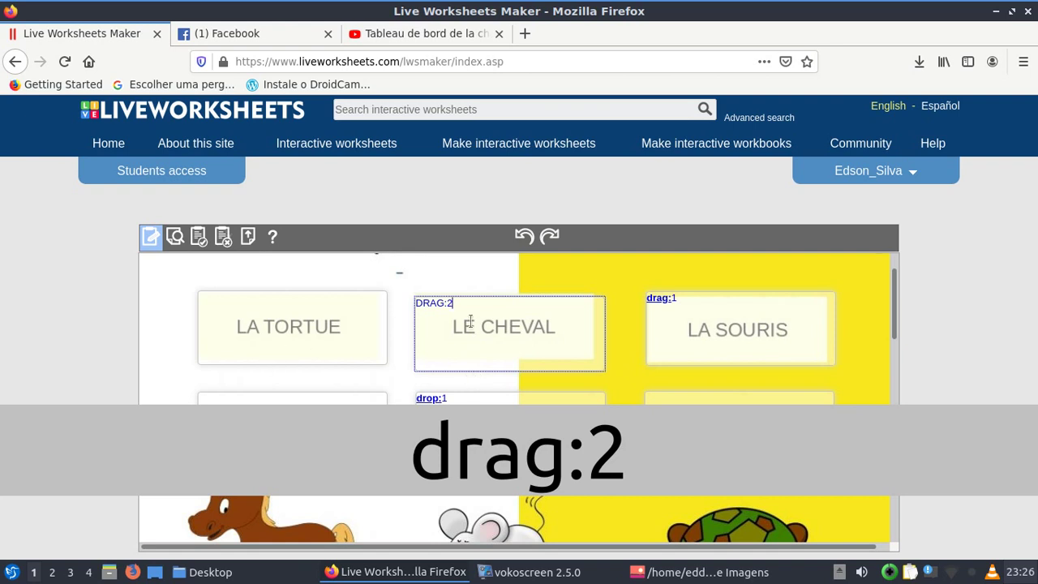
# Step: Enter the command DROP:2 in the text box above the horse picture
pyautogui.click(244, 405)
pyautogui.write('DR')
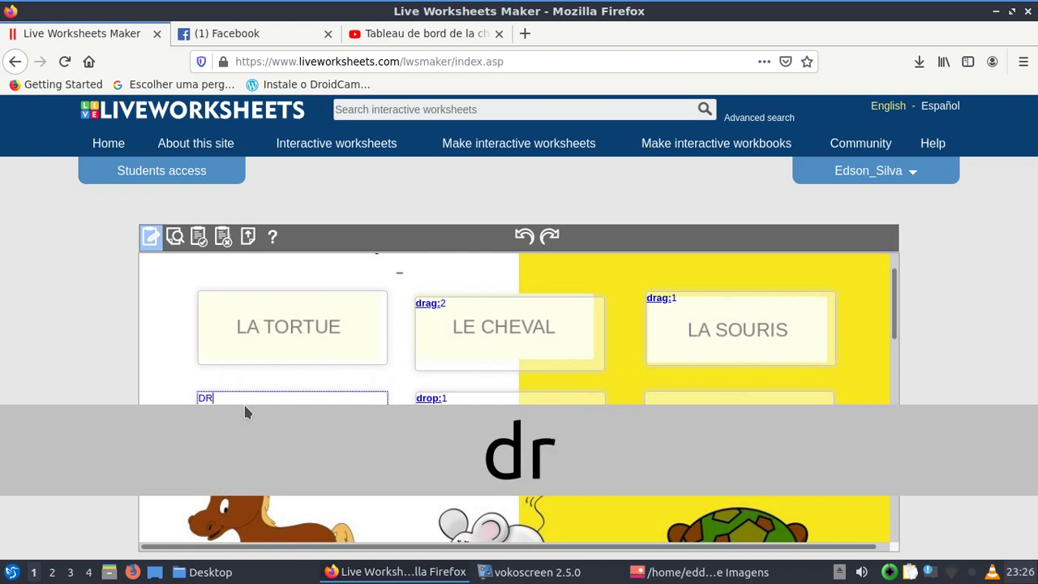
pyautogui.write('OP:')
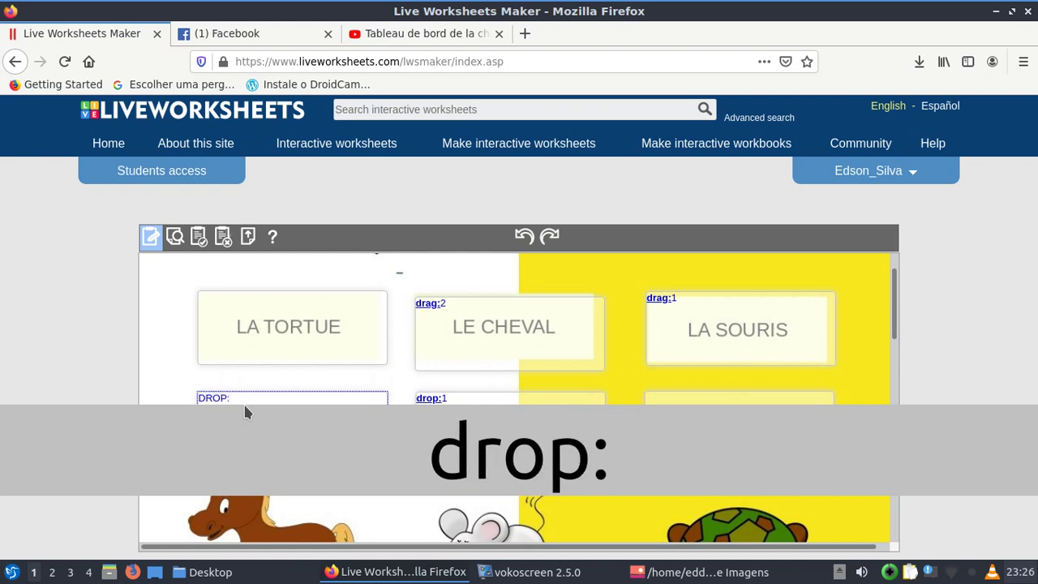
pyautogui.write('2')
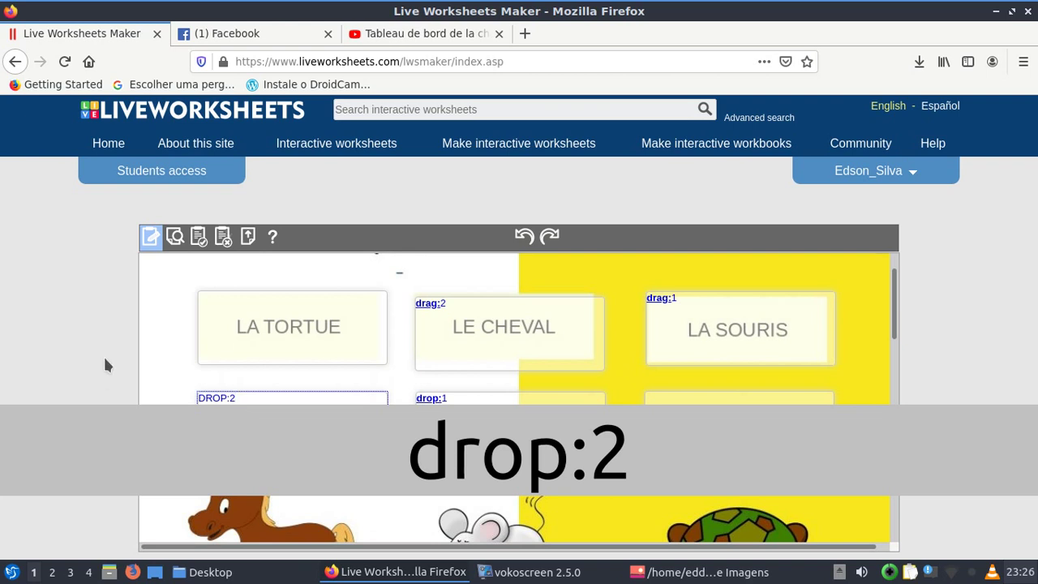
# Step: Enter the command DRAG:3 in the text box over LA TORTUE
pyautogui.click(332, 317)
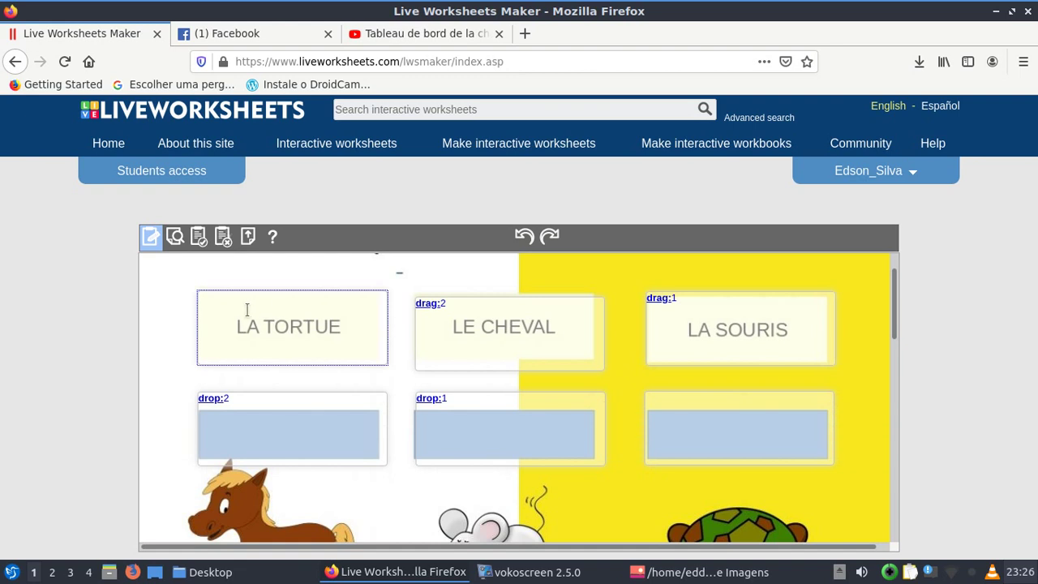
pyautogui.write('drag')
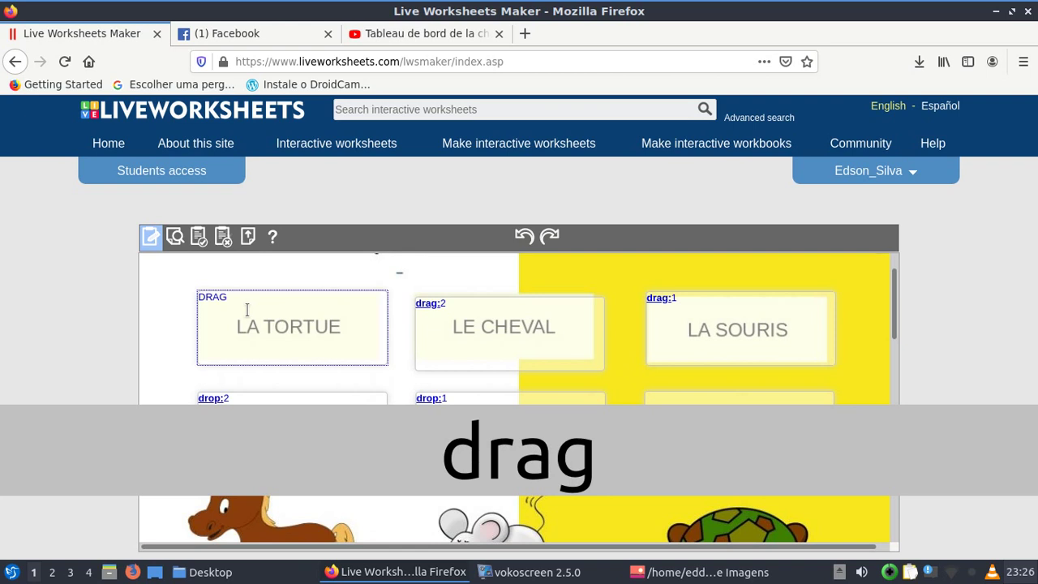
pyautogui.write(':')
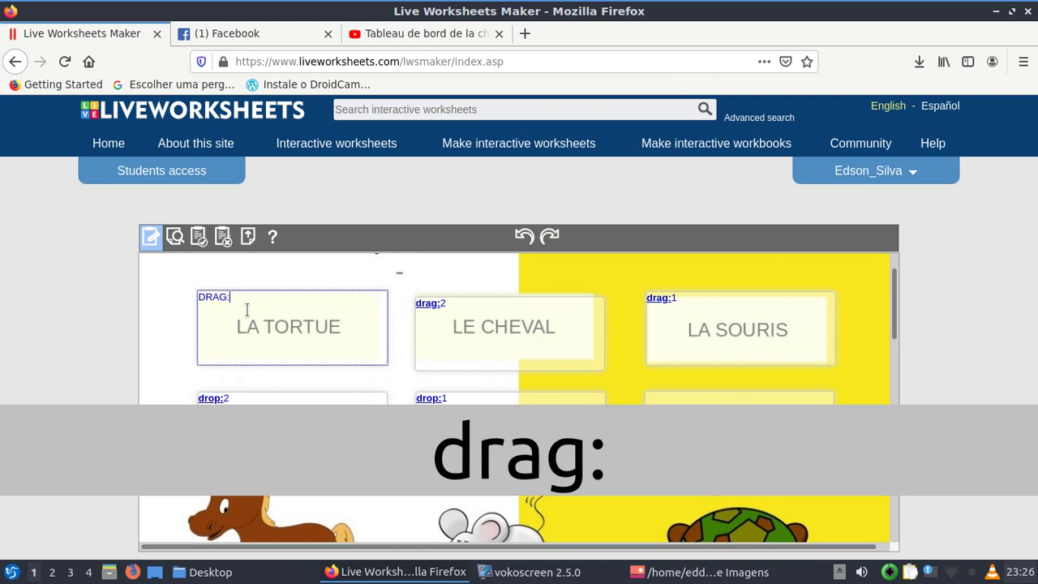
pyautogui.write('3')
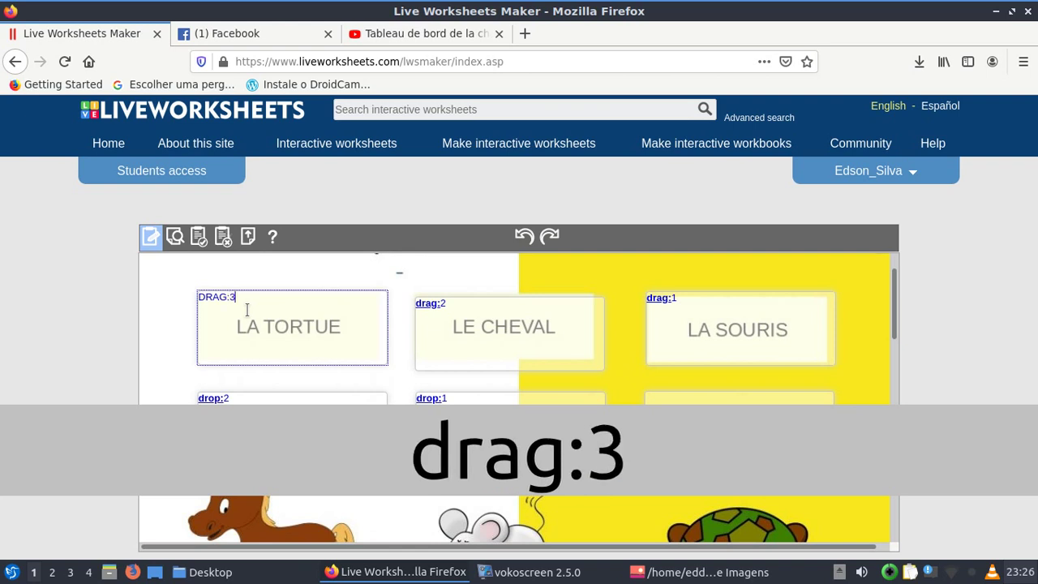
# Step: Enter the command DROP:3 in the text box above the turtle picture
pyautogui.click(752, 395)
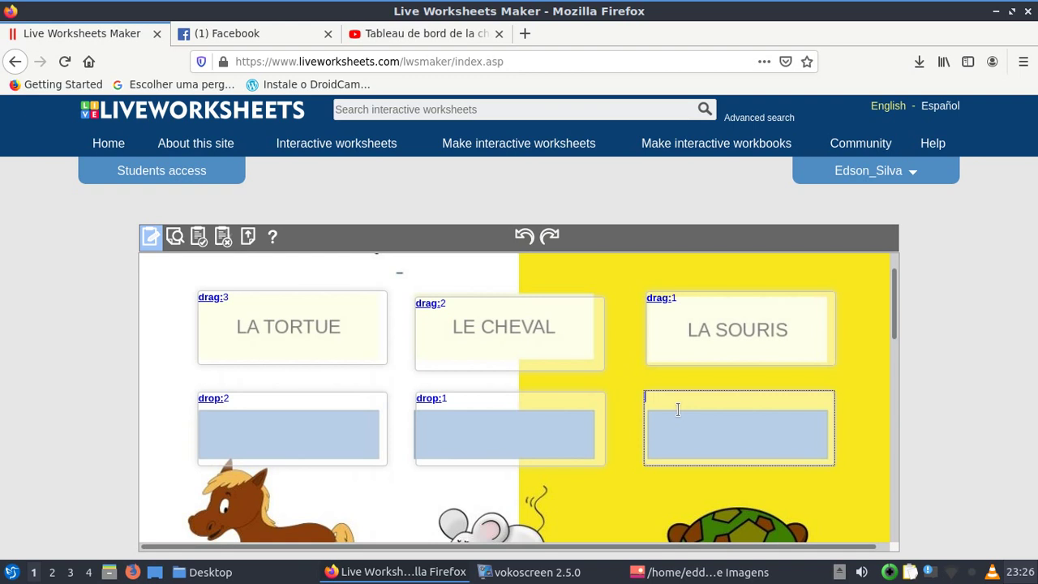
pyautogui.write('drop:')
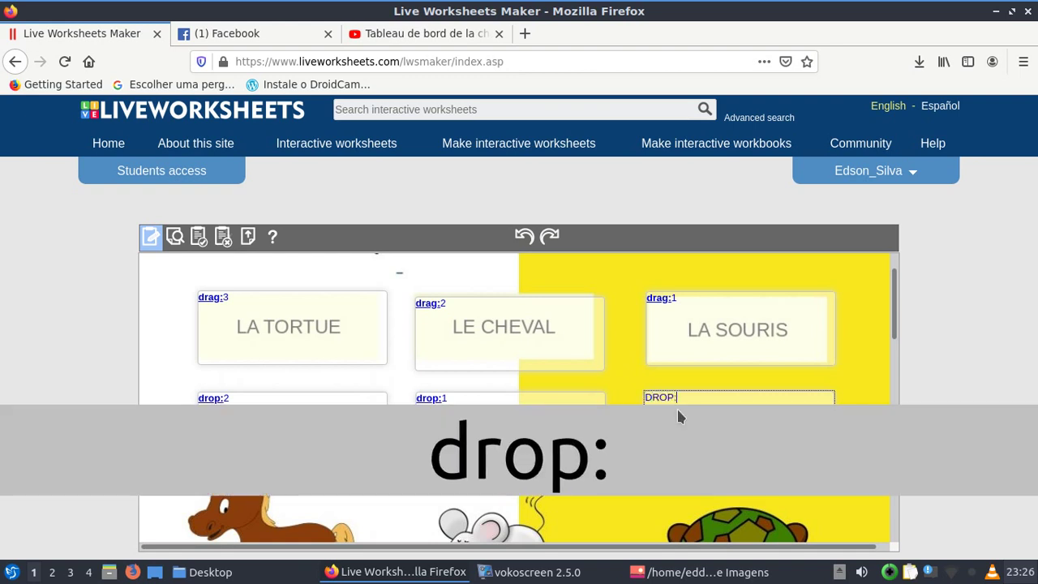
pyautogui.write('3')
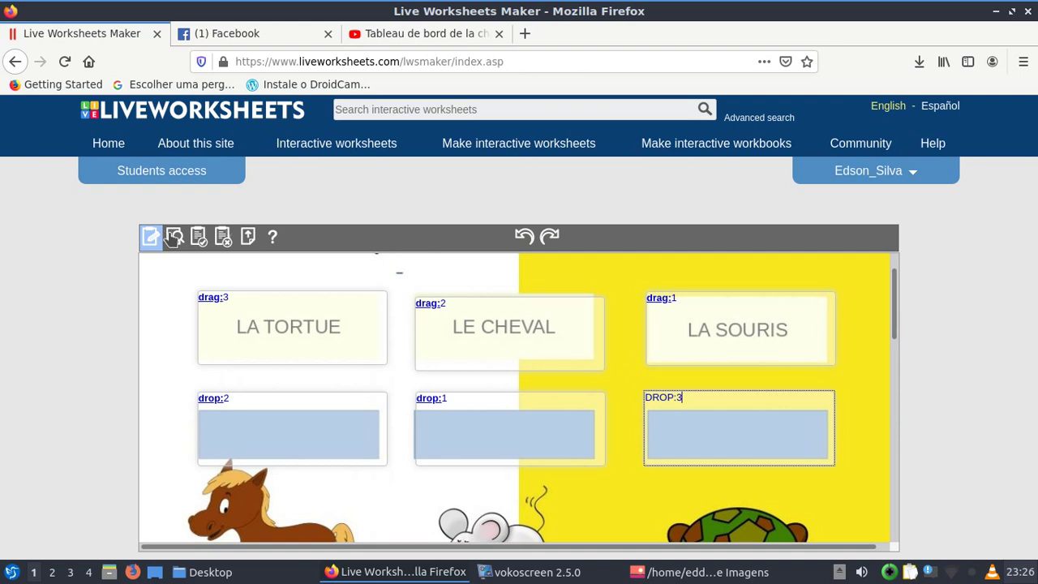
# Step: Open the worksheet preview and examine the name labels, the blue drop areas and the animal pictures
pyautogui.click(176, 237)
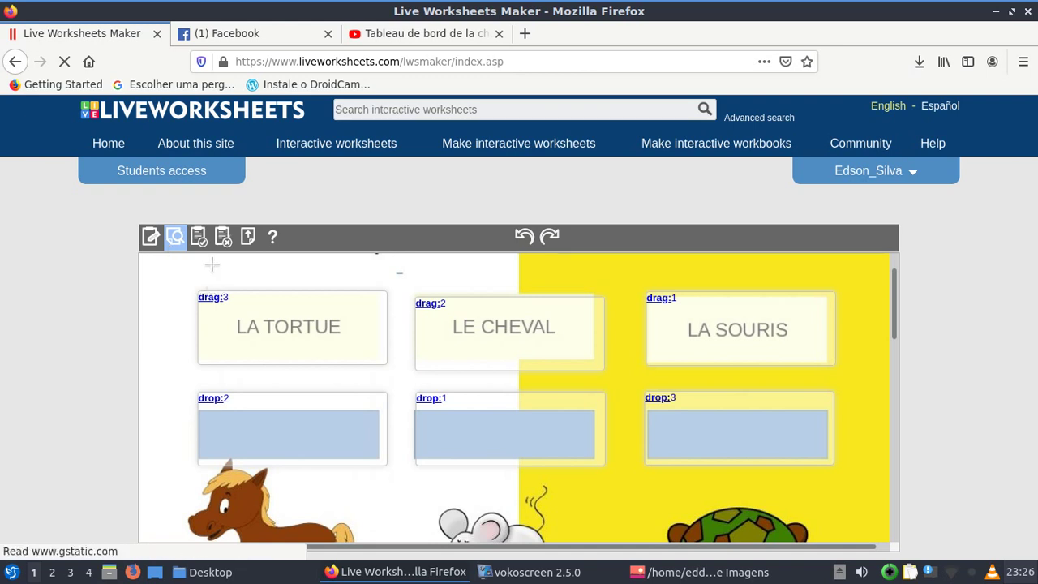
pyautogui.scroll(-5, 672, 433)
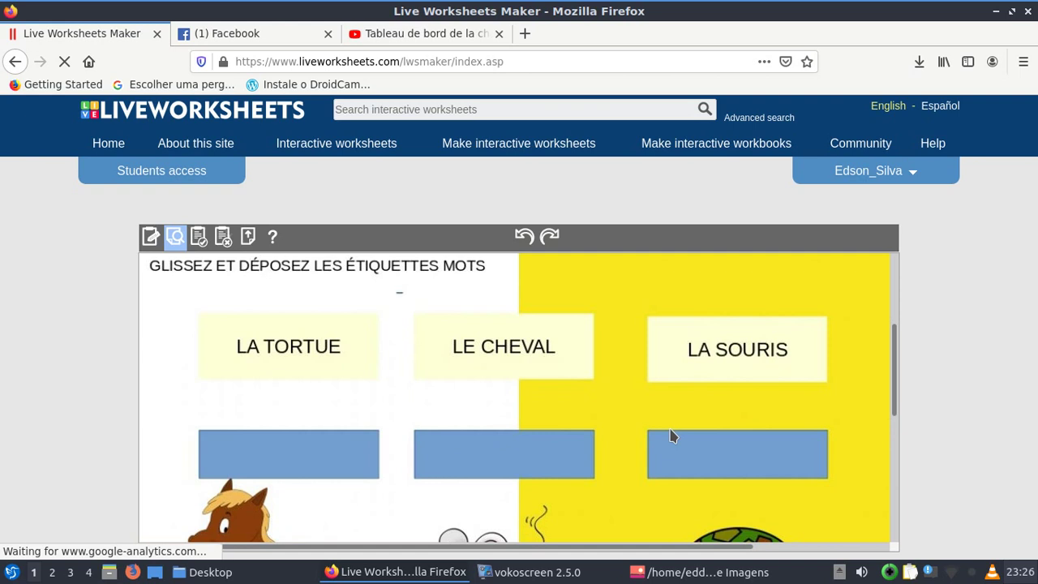
pyautogui.scroll(-2, 665, 430)
pyautogui.scroll(2, 665, 430)
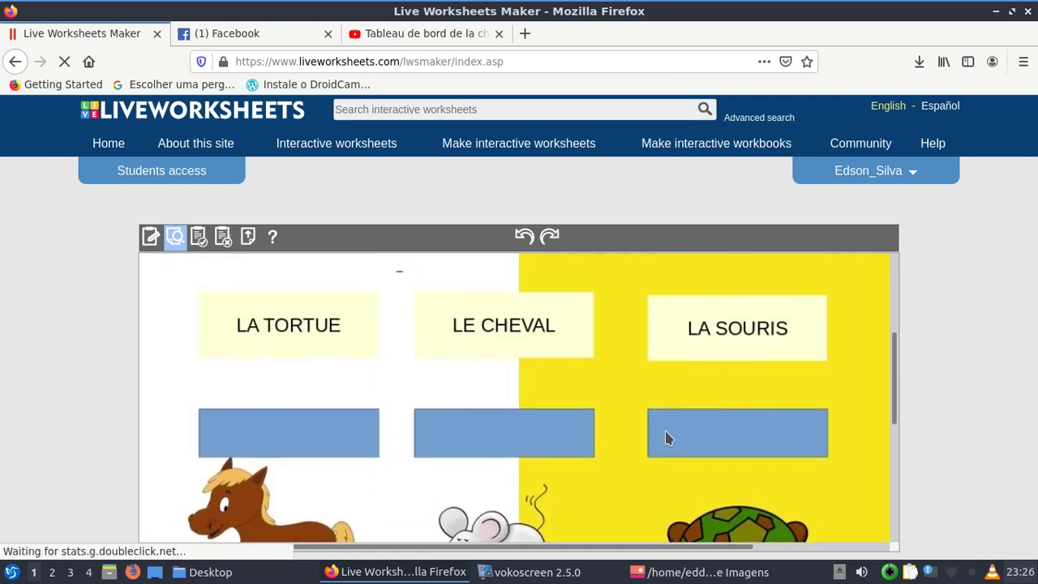
pyautogui.scroll(-2, 665, 430)
pyautogui.scroll(2, 657, 429)
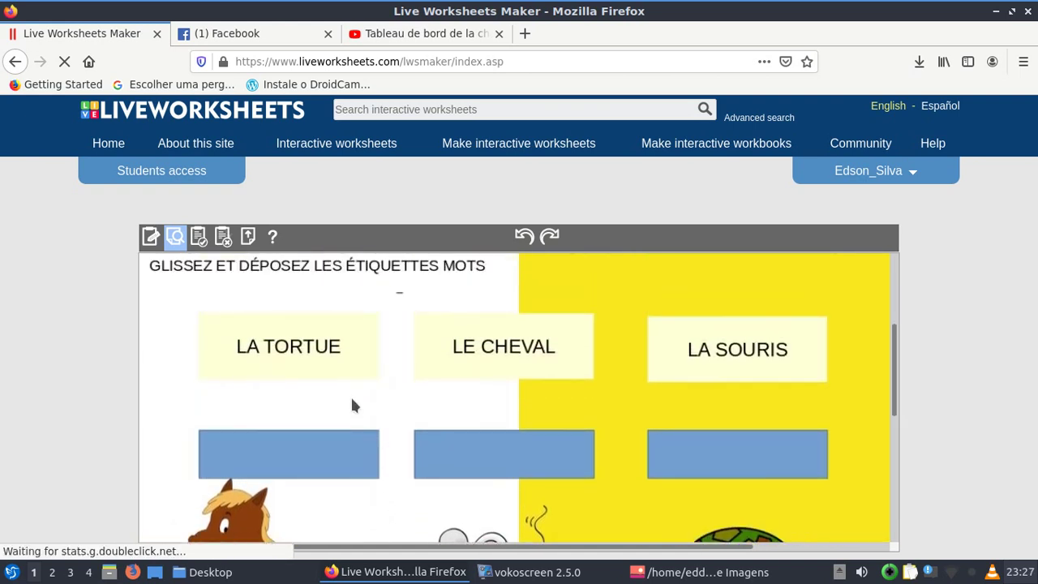
pyautogui.scroll(-2, 301, 371)
pyautogui.scroll(2, 302, 368)
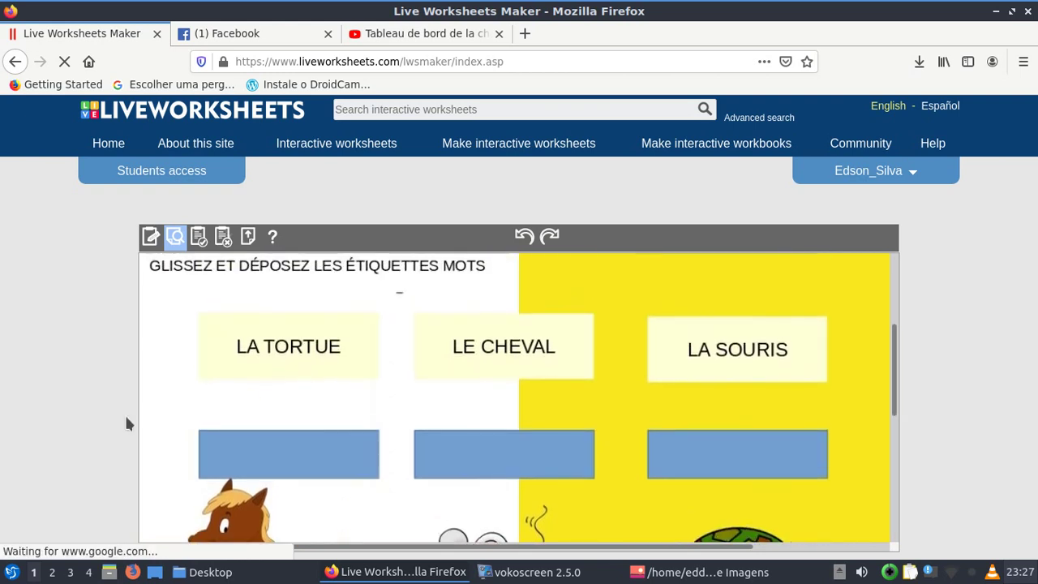
pyautogui.scroll(-1, 293, 467)
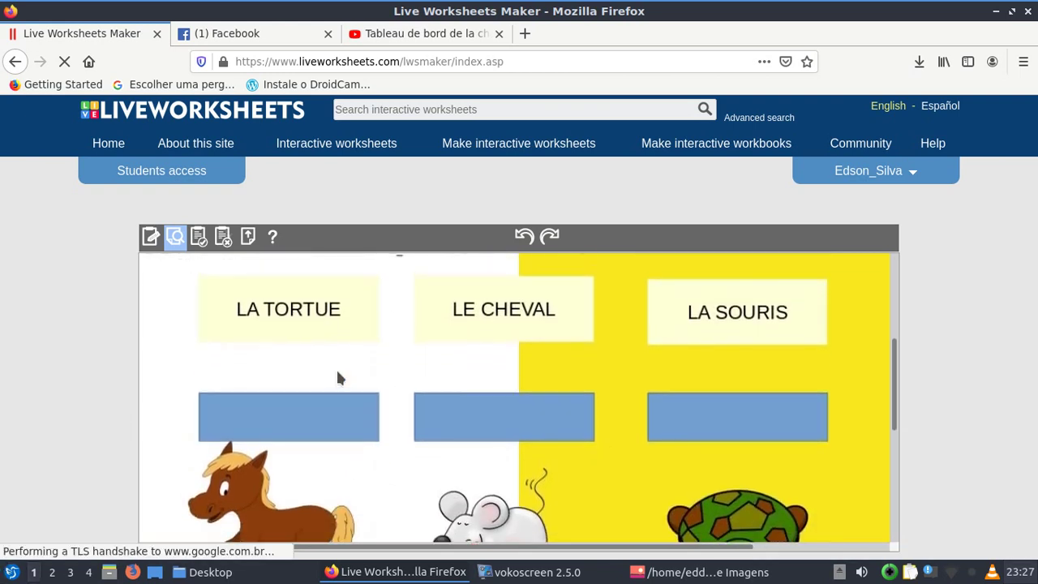
pyautogui.scroll(1, 338, 378)
pyautogui.scroll(-1, 337, 377)
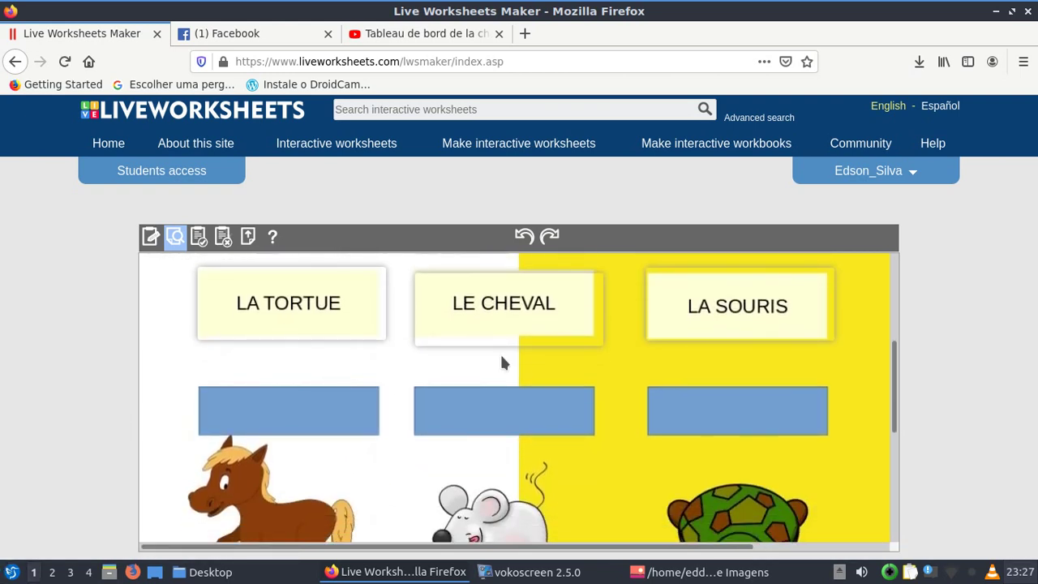
# Step: Place LA TORTUE above the turtle, LA SOURIS above the mouse and LE CHEVAL above the horse in the preview, and finish the exercise
pyautogui.moveTo(357, 331); pyautogui.dragTo(746, 400)
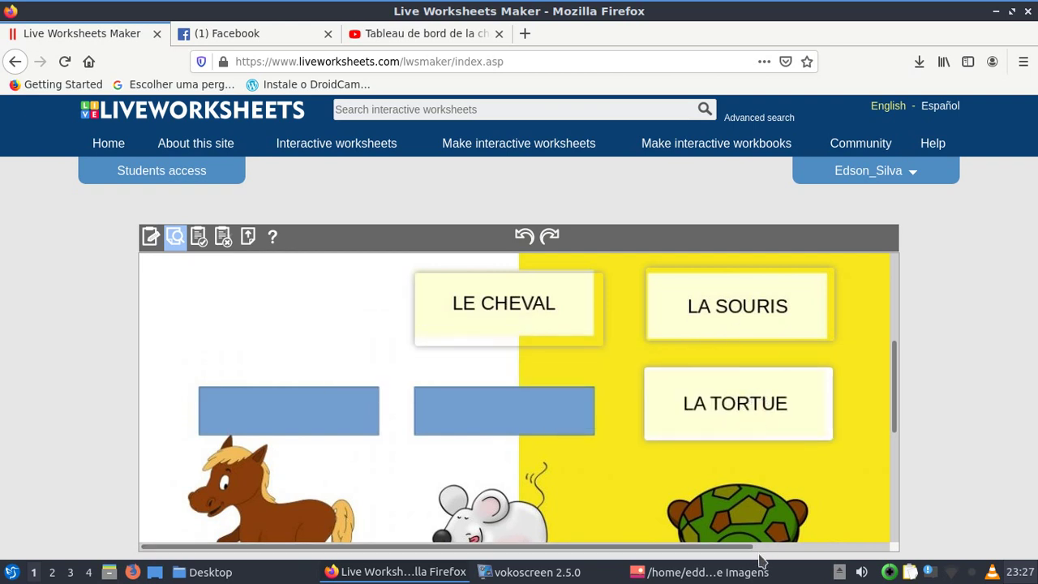
pyautogui.moveTo(766, 306); pyautogui.dragTo(545, 397)
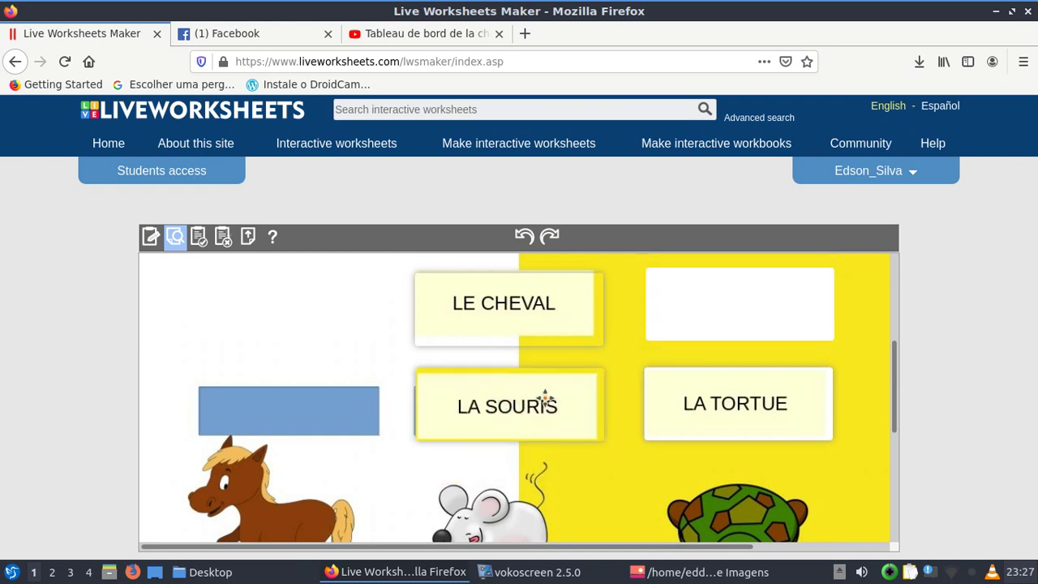
pyautogui.moveTo(529, 304); pyautogui.dragTo(302, 386)
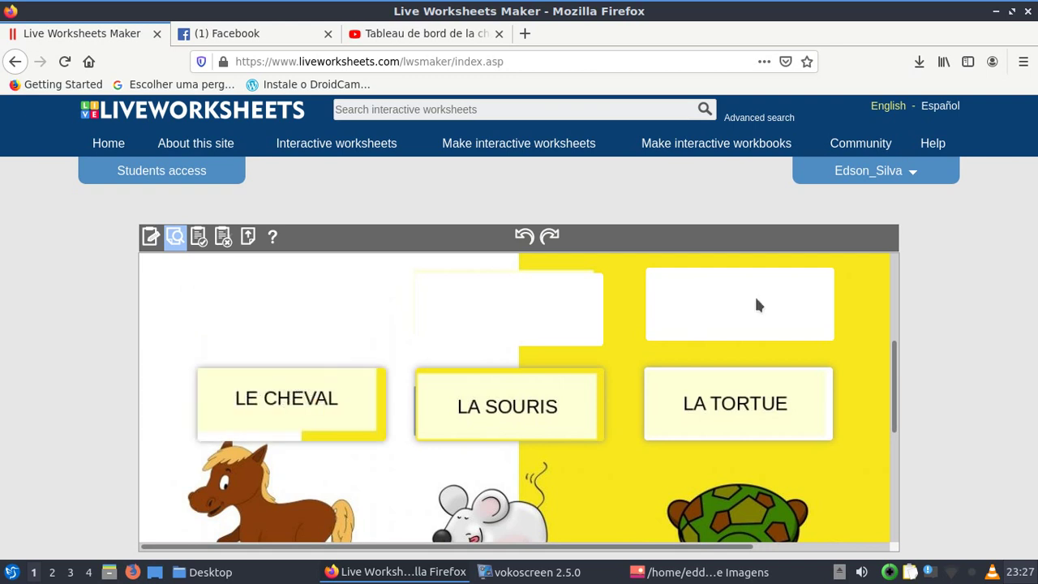
pyautogui.scroll(-5, 586, 416)
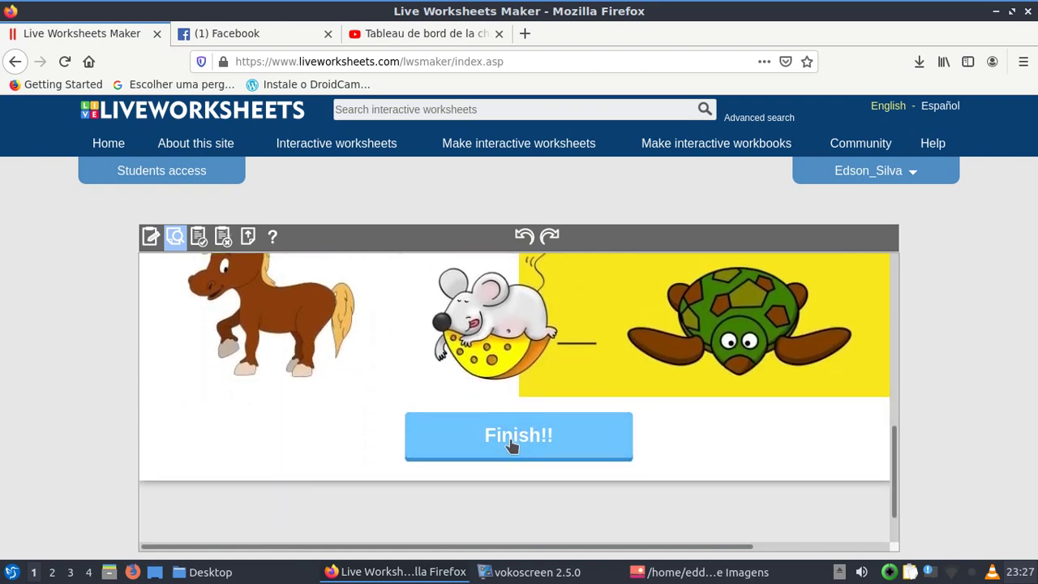
pyautogui.click(515, 450)
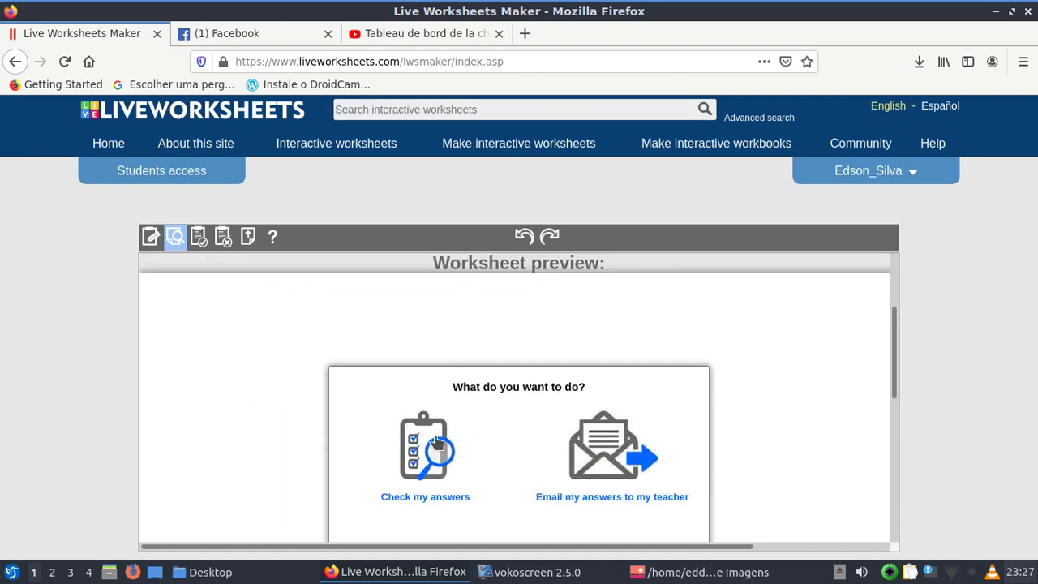
# Step: Check the answers of the finished preview exercise and examine the score and the marking of the three animal labels
pyautogui.click(432, 441)
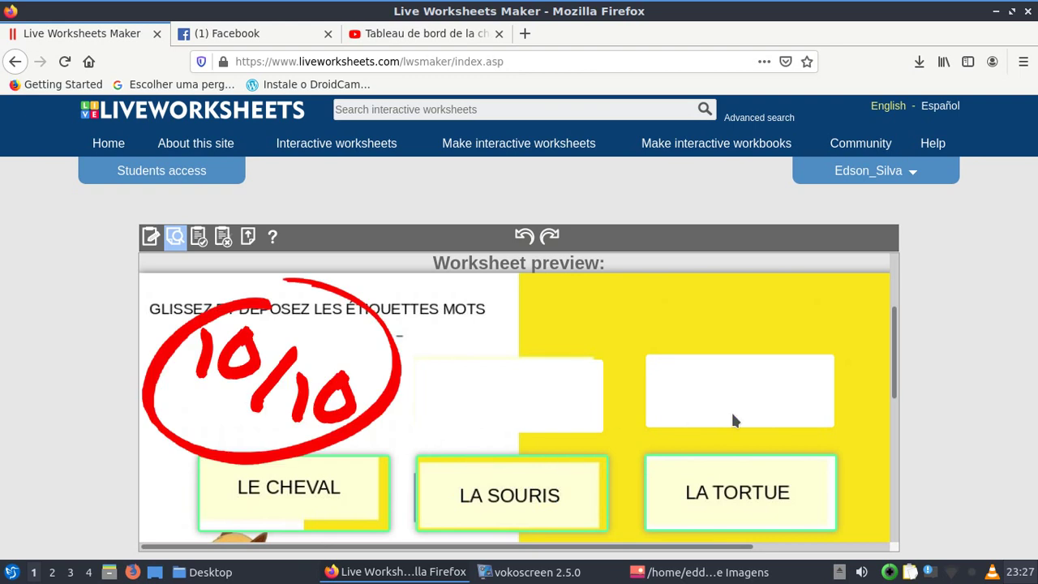
pyautogui.scroll(-2, 730, 410)
pyautogui.scroll(2, 261, 298)
pyautogui.scroll(-3, 405, 445)
pyautogui.scroll(-2, 652, 401)
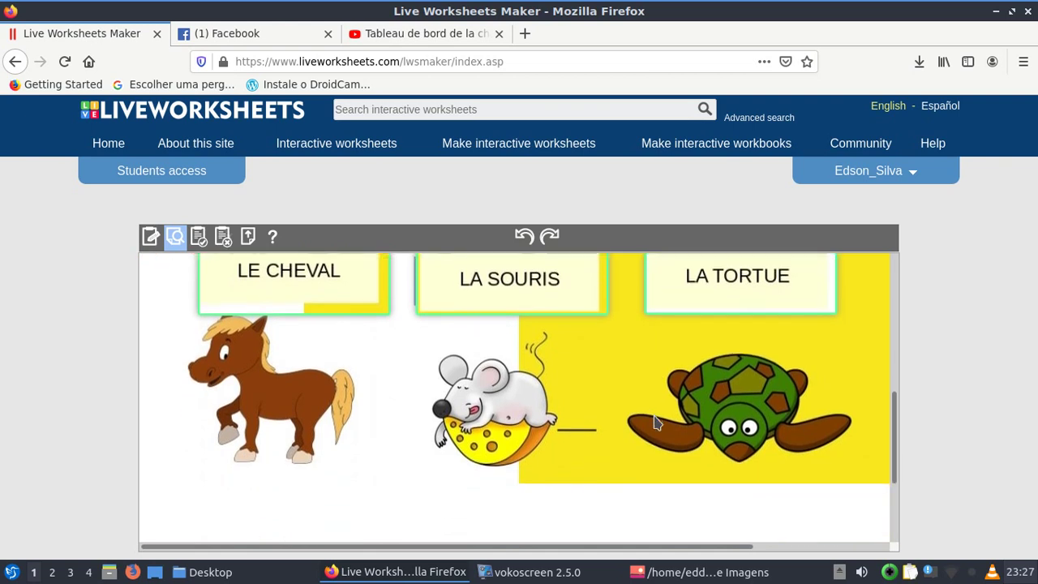
pyautogui.scroll(6, 654, 415)
pyautogui.scroll(-4, 680, 430)
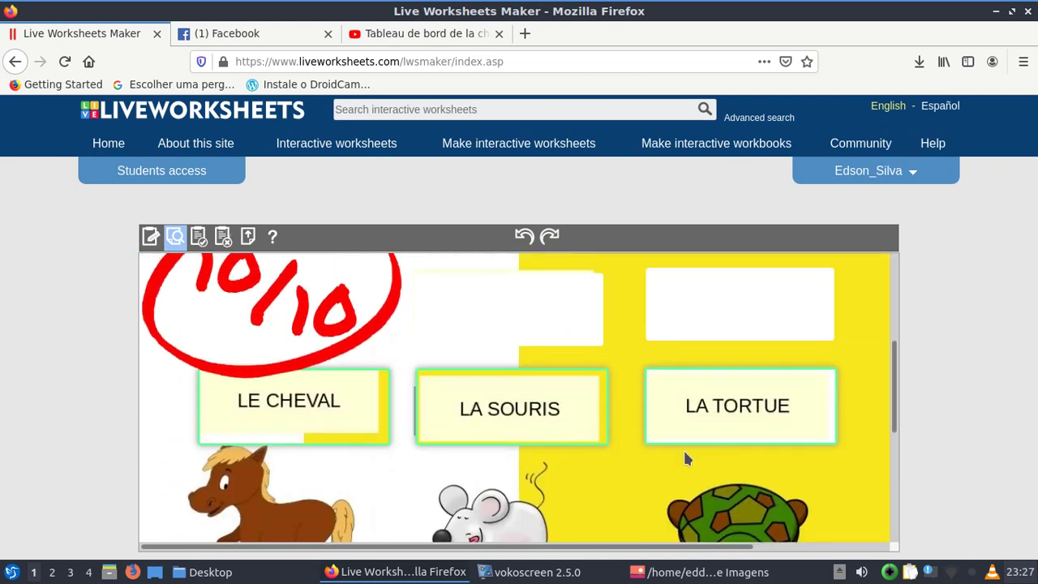
pyautogui.scroll(2, 684, 454)
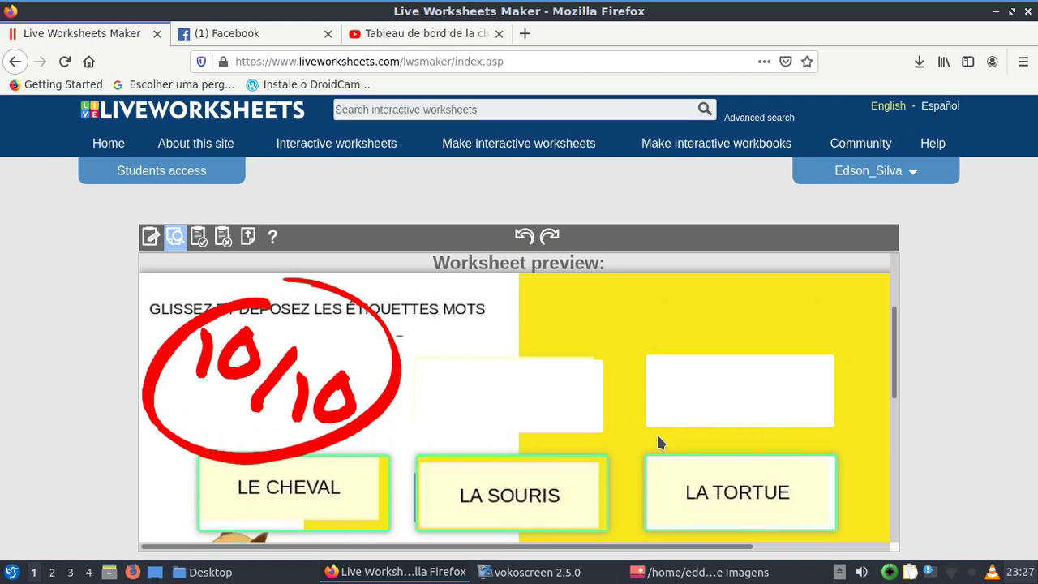
# Step: Start saving the worksheet with the option to share it with other teachers, and review the fields of the information form
pyautogui.click(200, 244)
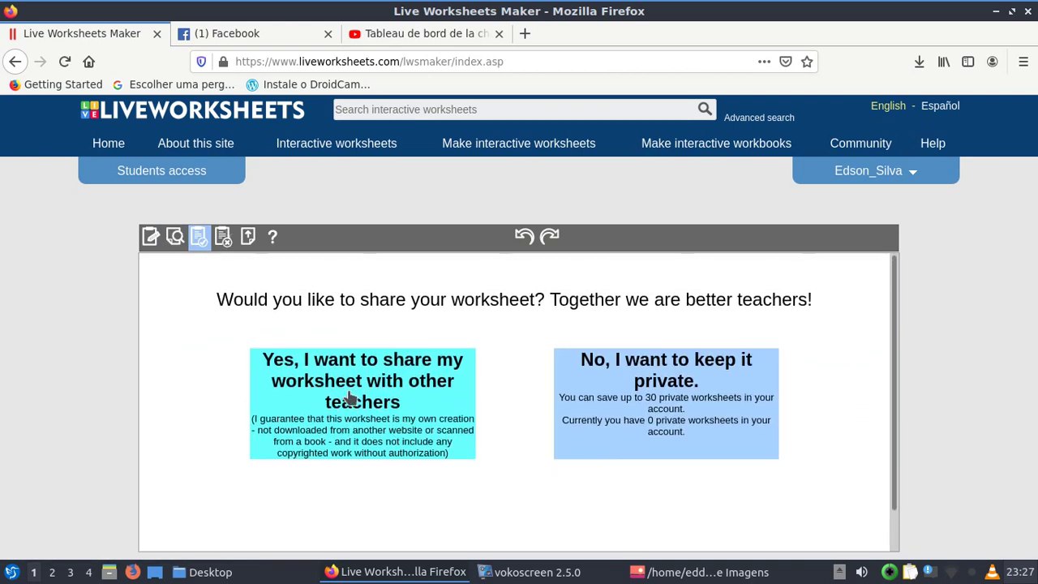
pyautogui.click(391, 396)
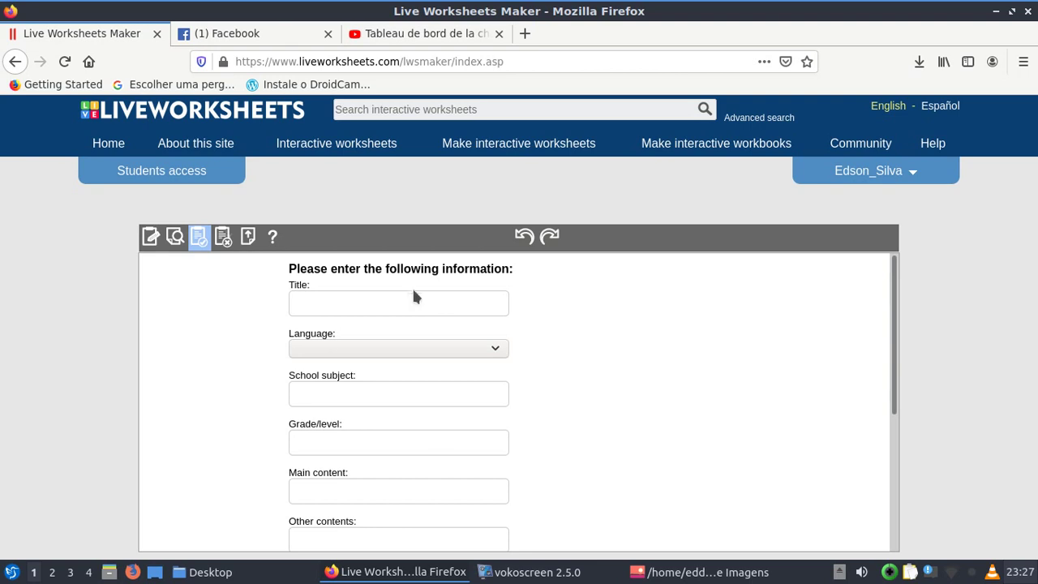
pyautogui.click(322, 300)
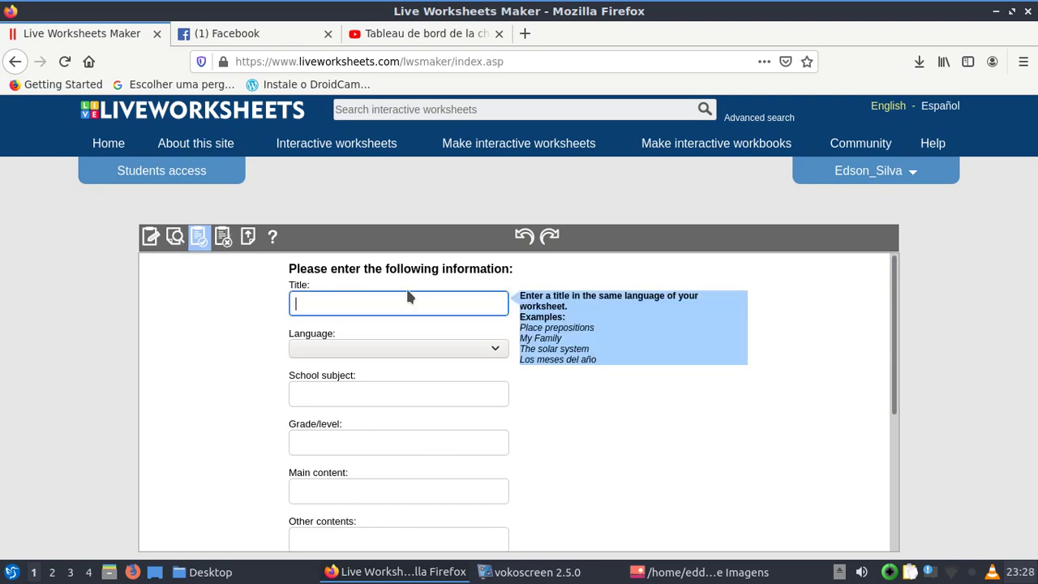
pyautogui.scroll(-5, 413, 312)
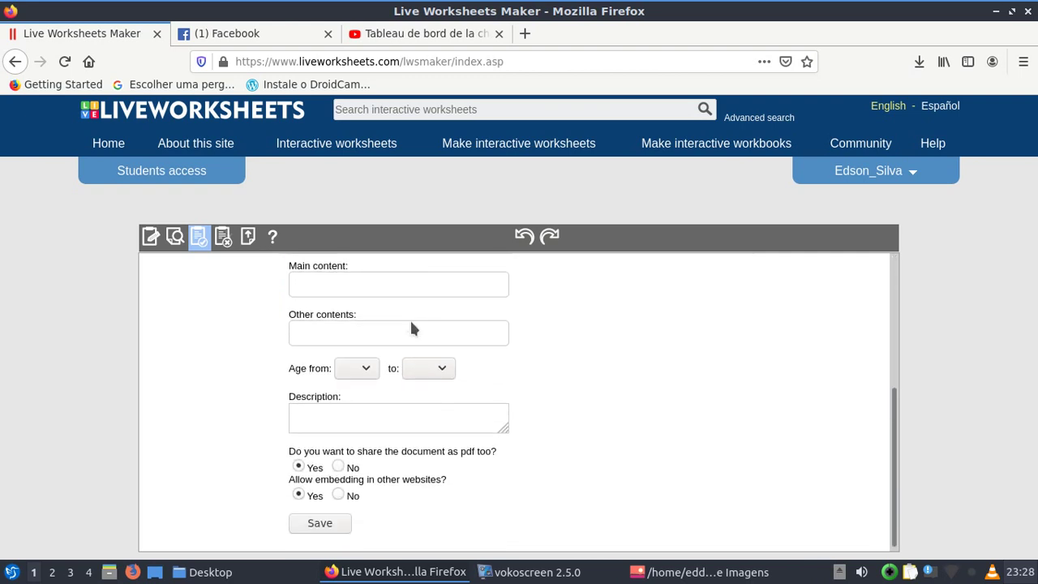
pyautogui.scroll(5, 410, 318)
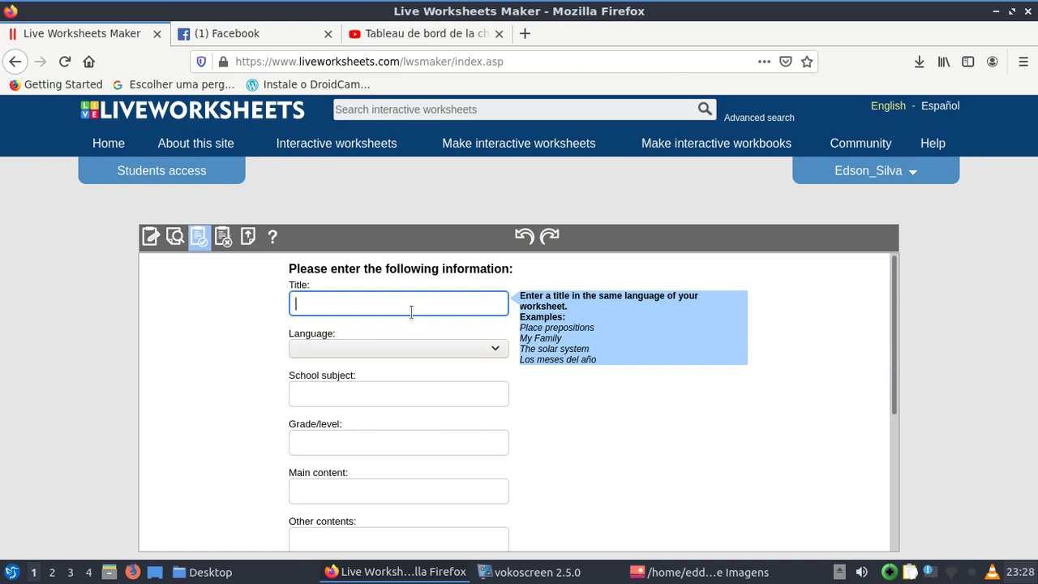
pyautogui.click(176, 238)
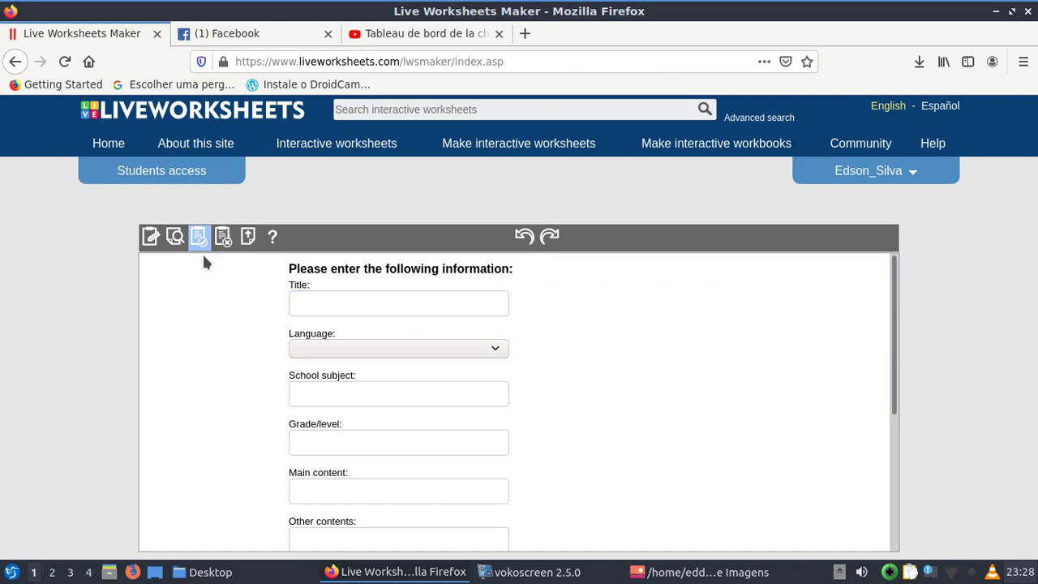